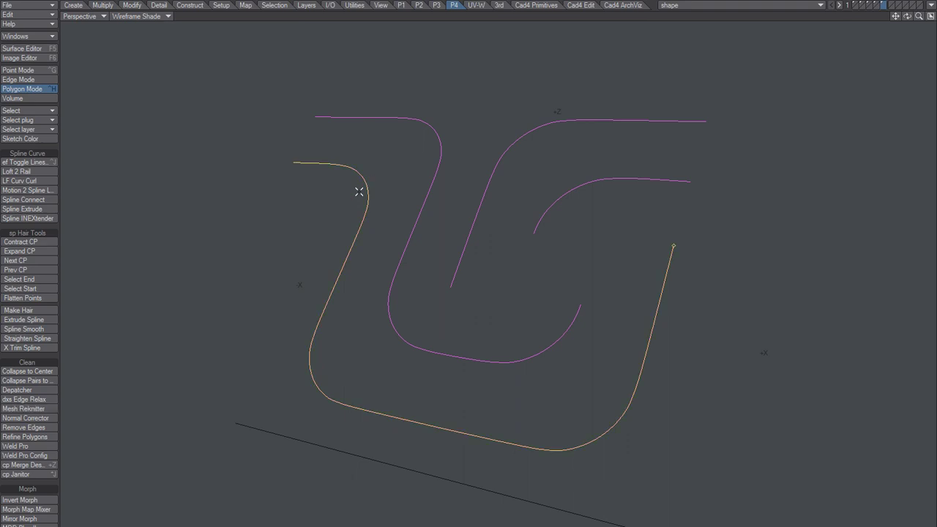
# Select the remaining spline curves along with the outer one, and clear the curve selection.
pyautogui.click(447, 147)
pyautogui.click(560, 118)
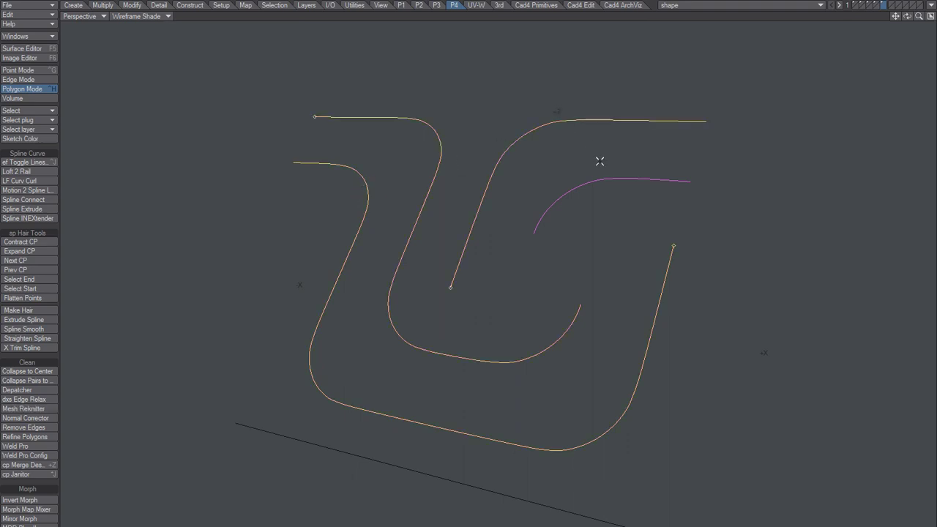
pyautogui.click(604, 179)
pyautogui.press('/')
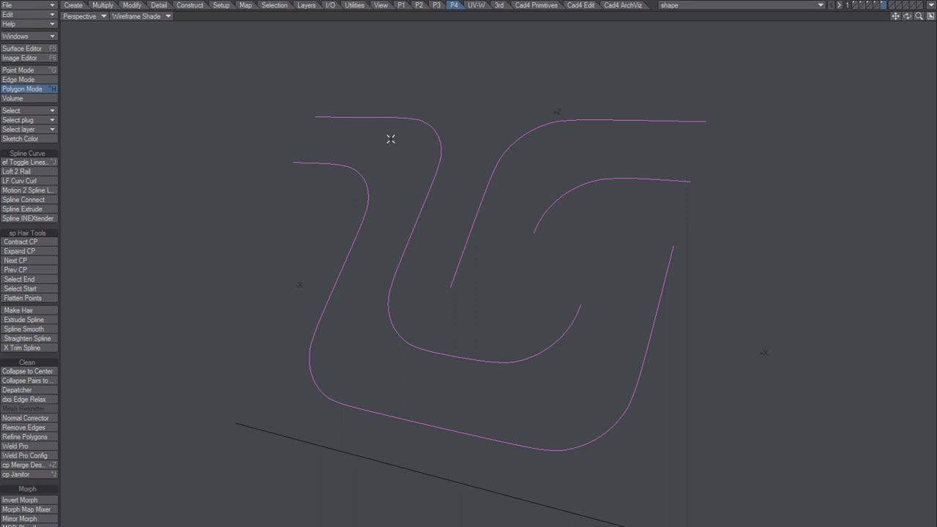
# Switch to point selection and display the curves in Wireframe briefly before returning the viewport to Wireframe Shade.
pyautogui.hotkey('ctrl', 'g')
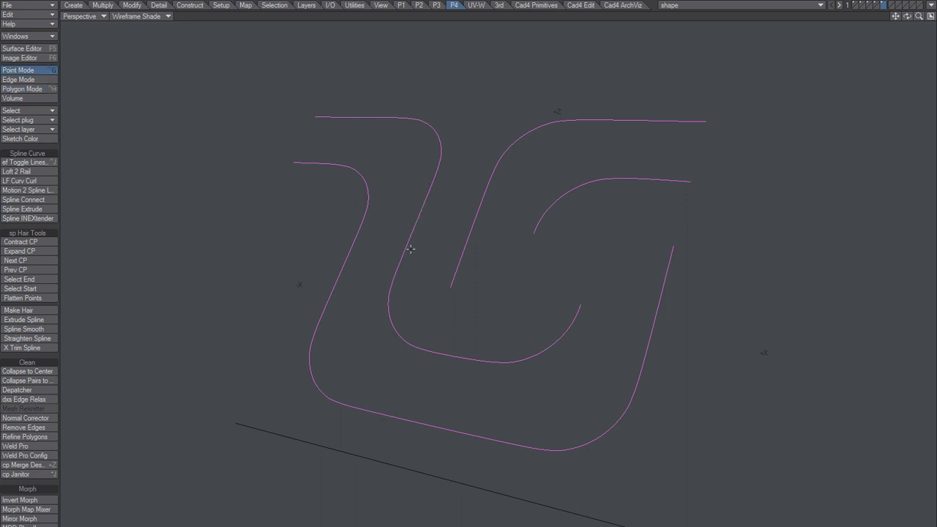
pyautogui.click(149, 18)
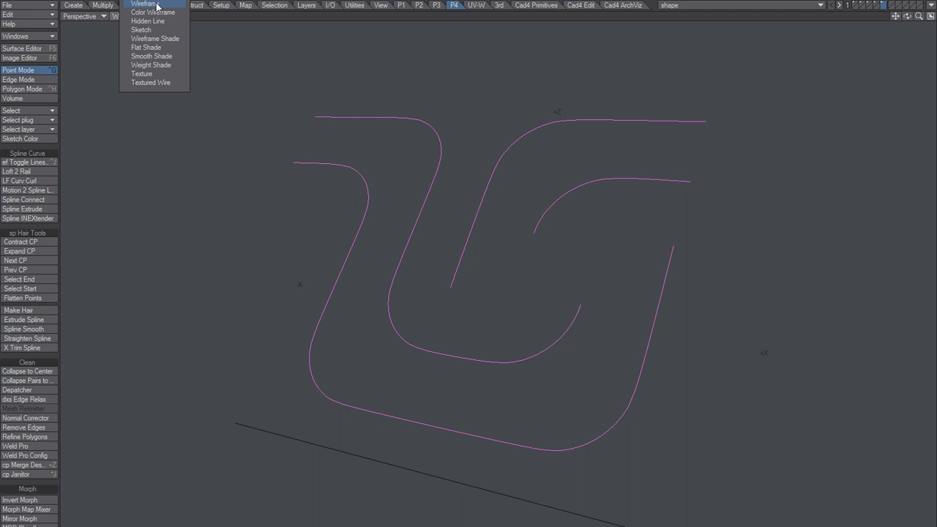
pyautogui.click(157, 6)
pyautogui.click(119, 17)
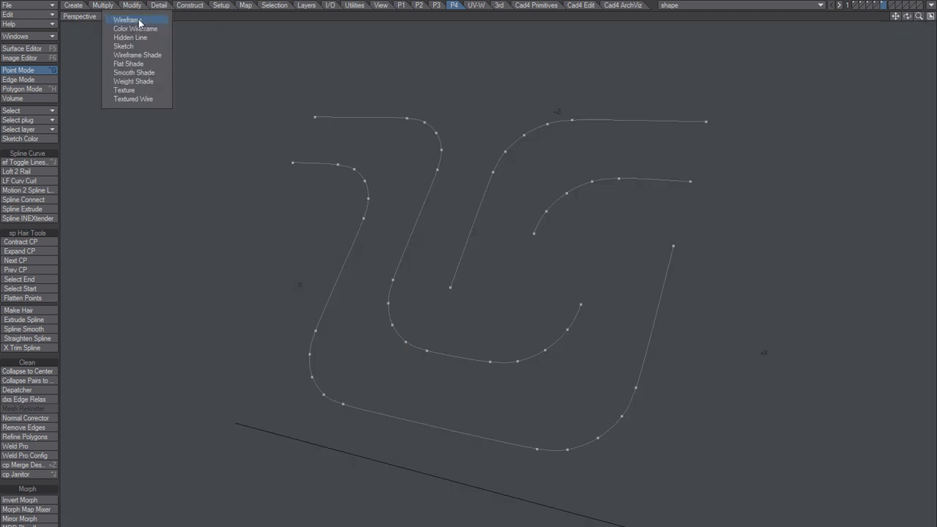
pyautogui.click(148, 55)
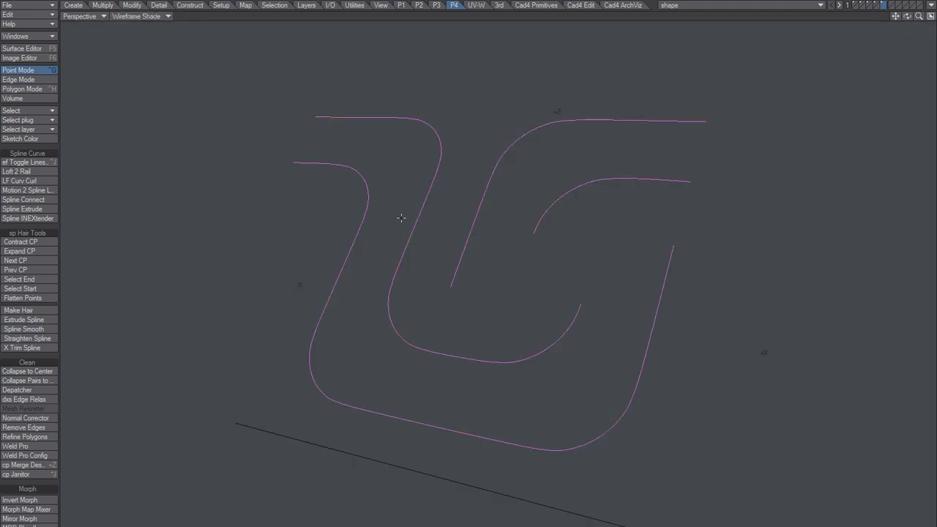
# Select all four curves as polygons, compare their polygon and point selections, and clear the selection.
pyautogui.press('space')
pyautogui.press('space')
pyautogui.click(410, 217)
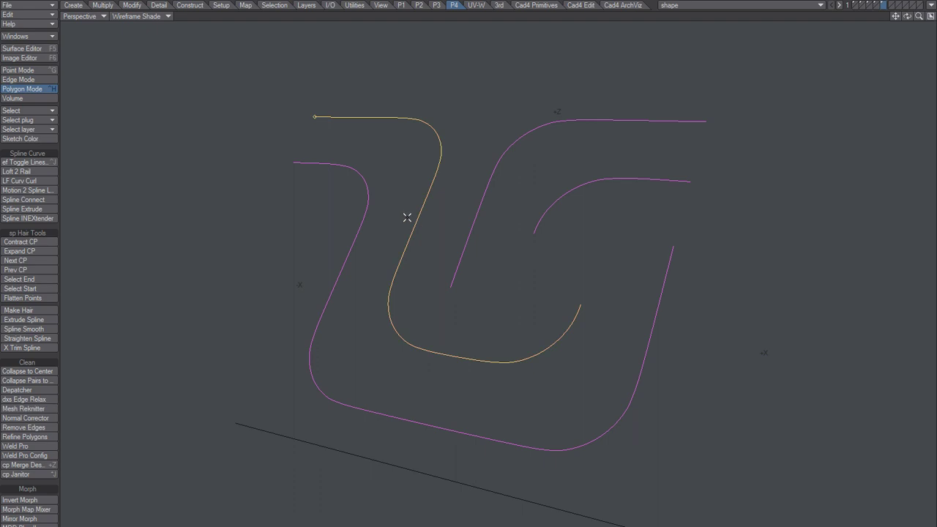
pyautogui.click(336, 258)
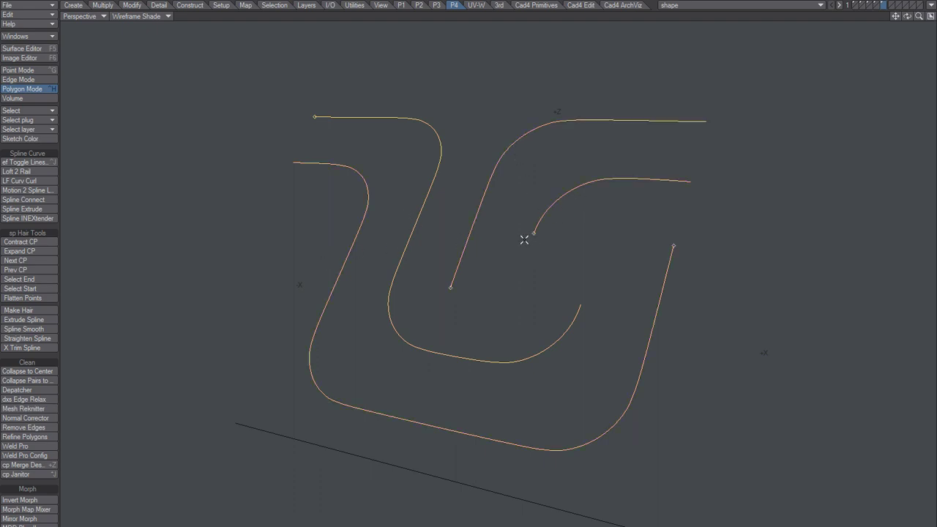
pyautogui.press('space')
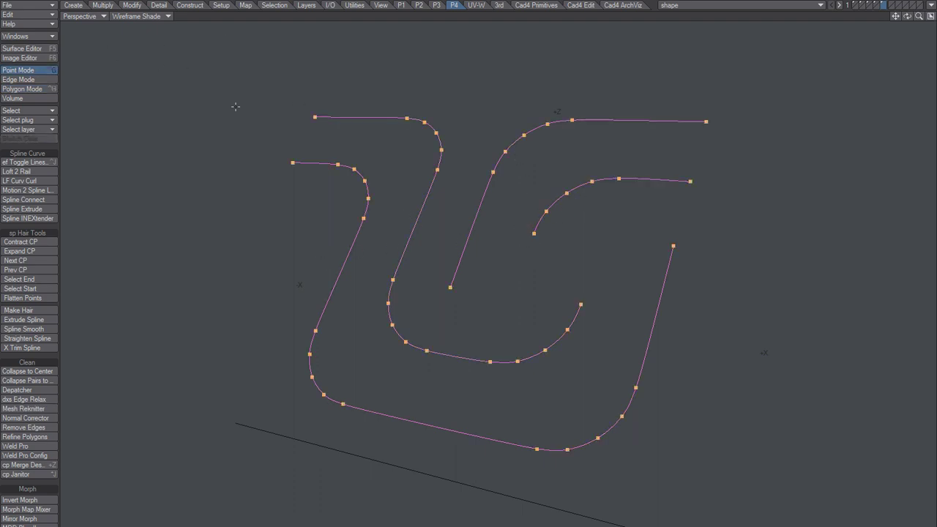
pyautogui.press('space')
pyautogui.press('space')
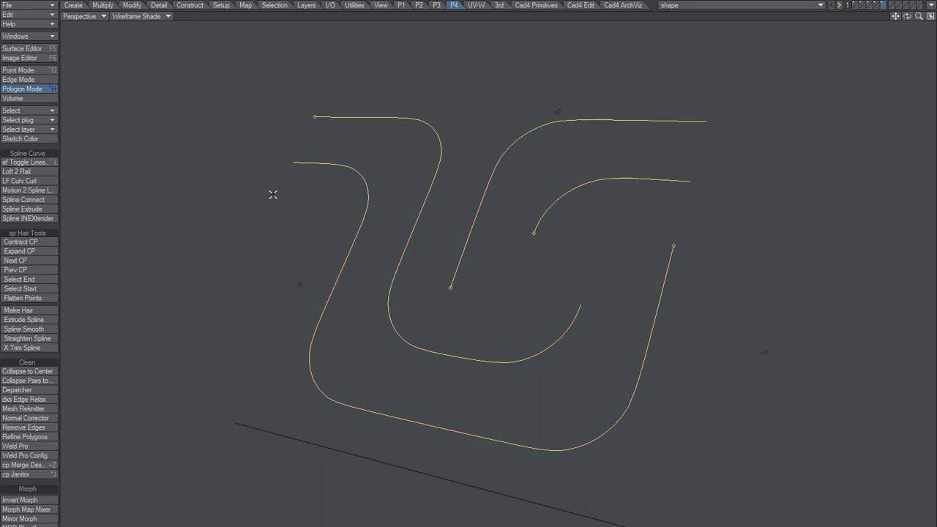
pyautogui.press('space')
pyautogui.press('space')
pyautogui.press('space')
pyautogui.press('/')
# Set the viewport display to Wireframe and switch to point selection mode.
pyautogui.click(159, 22)
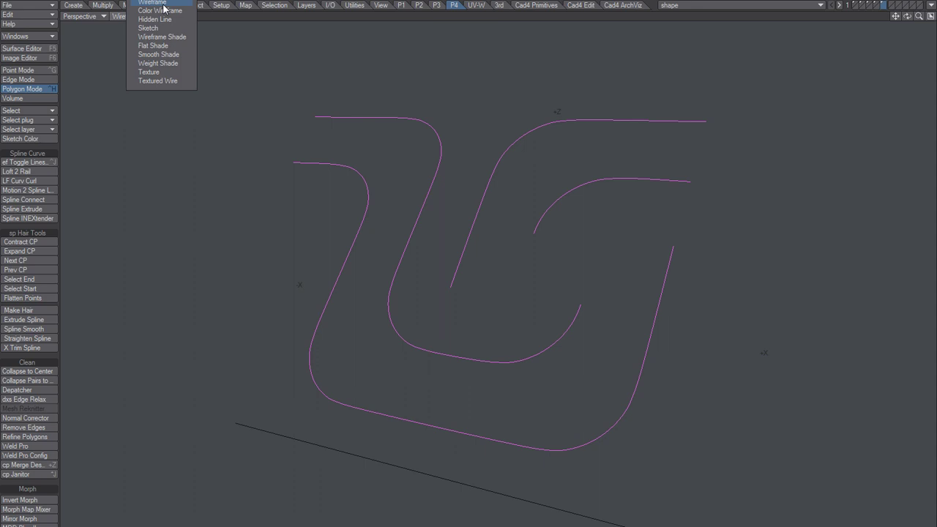
pyautogui.click(164, 4)
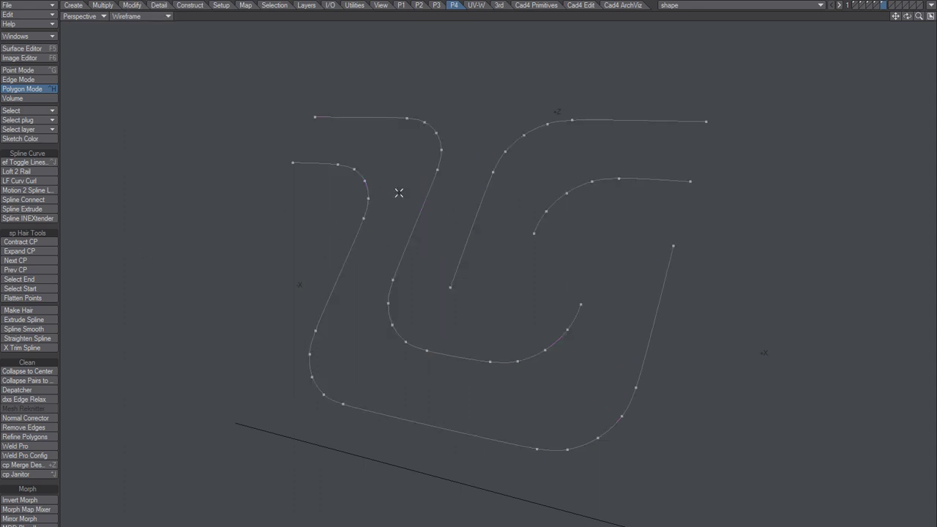
pyautogui.press('space')
pyautogui.press('space')
pyautogui.press('space')
pyautogui.press('space')
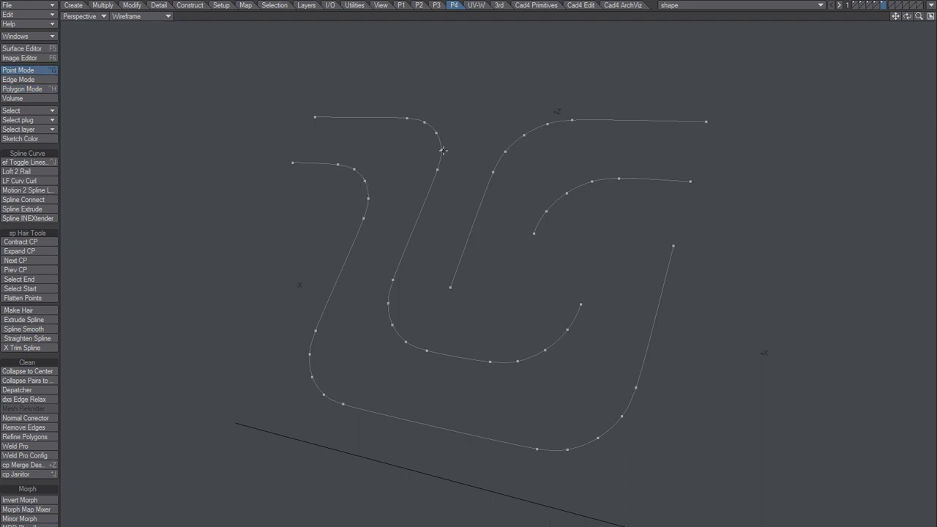
# Select neighbouring control points on the shortest curve, reduce the selection with Contract CP, and clear it.
pyautogui.click(591, 181)
pyautogui.click(591, 181)
pyautogui.moveTo(618, 174); pyautogui.dragTo(636, 141, button='right')
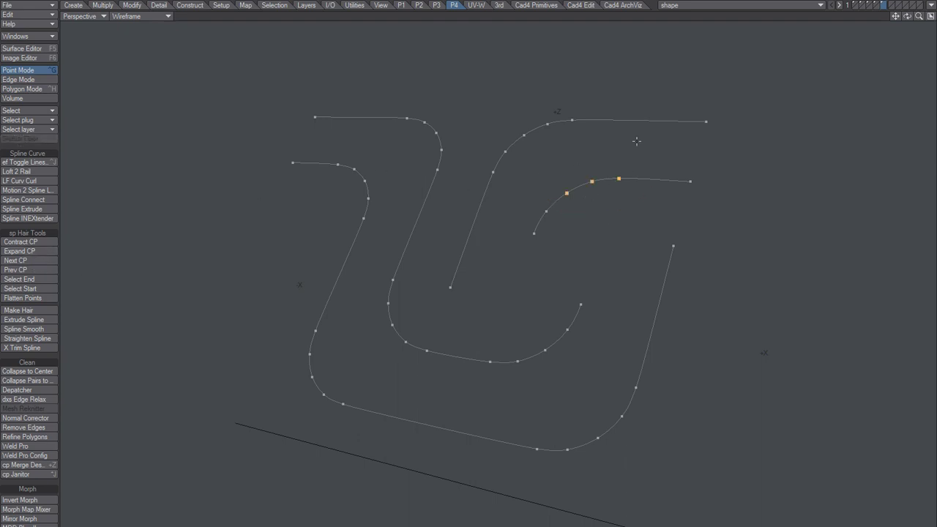
pyautogui.click(37, 242)
pyautogui.press('/')
pyautogui.moveTo(638, 180); pyautogui.dragTo(635, 147, button='right')
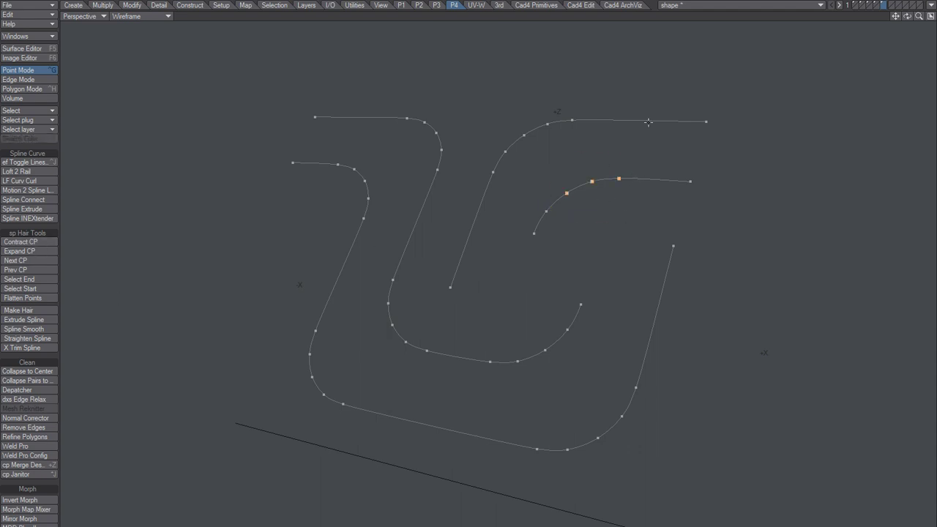
pyautogui.click(28, 243)
pyautogui.press('/')
# Select one middle control point on the shortest curve, grow the selection twice with Expand CP, and clear it.
pyautogui.click(592, 181)
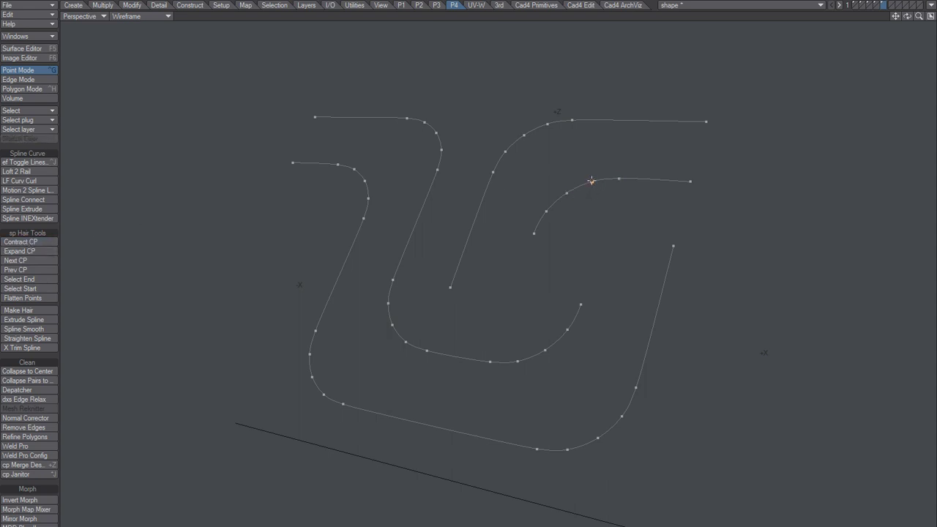
pyautogui.click(35, 254)
pyautogui.click(34, 254)
pyautogui.press('/')
# Select a control point on the shortest curve and walk the selection to previous points with Prev CP until cleared.
pyautogui.click(534, 234)
pyautogui.press('/')
pyautogui.click(567, 194)
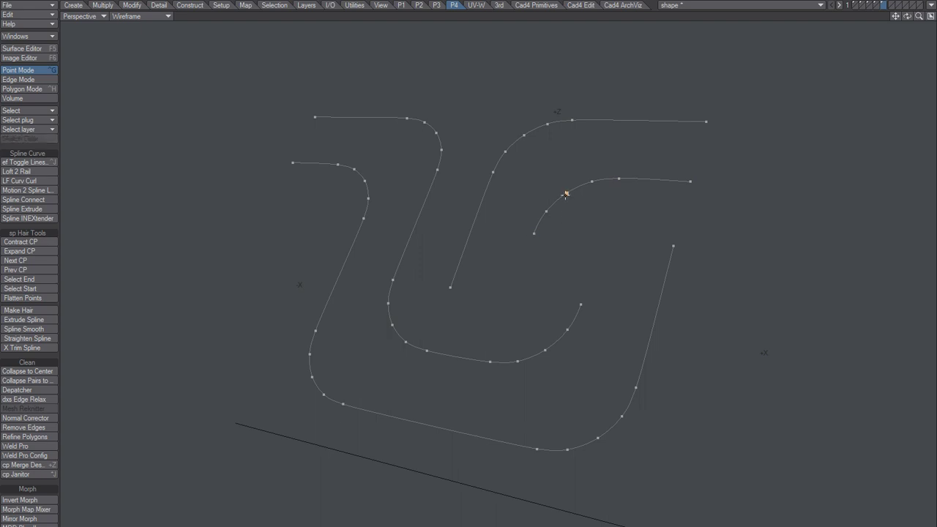
pyautogui.click(32, 270)
pyautogui.click(31, 270)
pyautogui.click(32, 270)
pyautogui.click(33, 270)
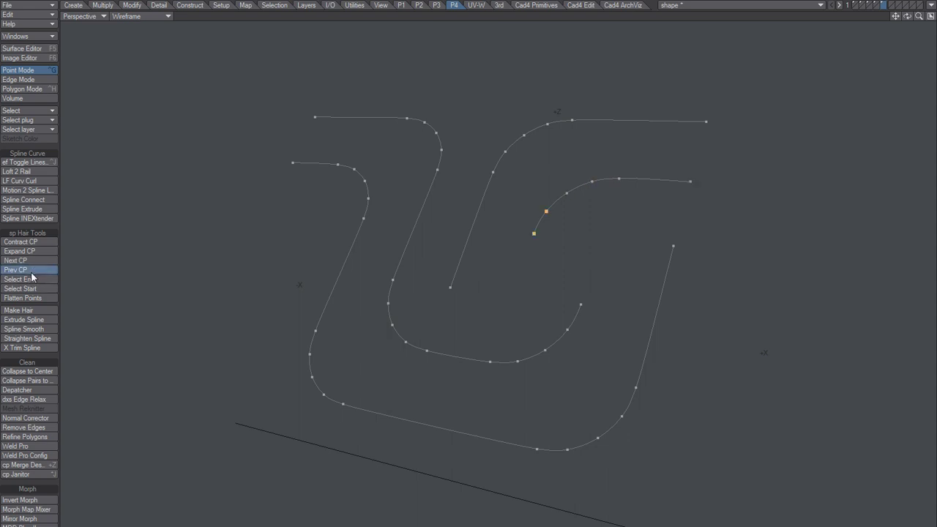
pyautogui.click(32, 271)
pyautogui.click(403, 211)
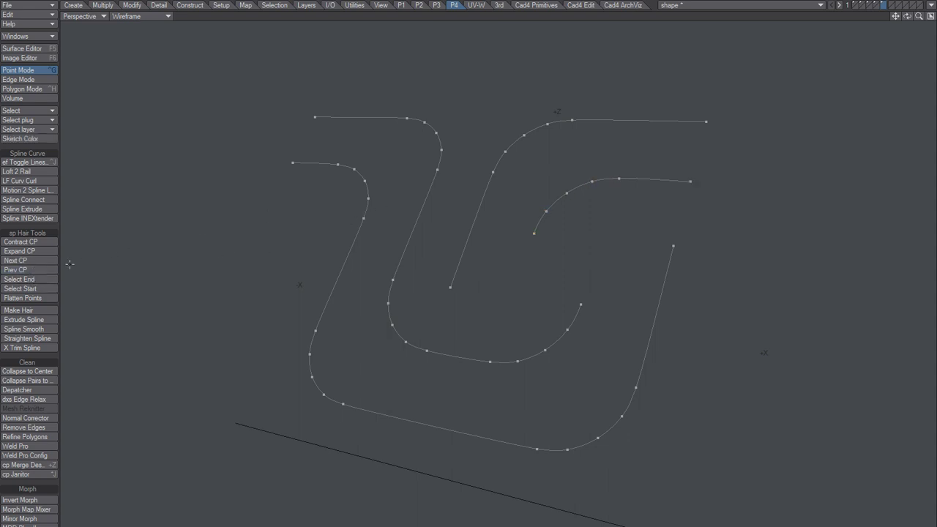
# Select the curves' end points with Select End and their start points with Select Start, clearing each selection.
pyautogui.click(38, 280)
pyautogui.press('/')
pyautogui.click(41, 289)
pyautogui.press('/')
# Try Flatten Points on all points of the shortest curve with axis Z and method Average, undo it, and clear the selection.
pyautogui.moveTo(711, 177)
pyautogui.mouseDown(button='right')
pyautogui.moveTo(495, 274)
pyautogui.moveTo(726, 185)
pyautogui.mouseUp(button='right')
pyautogui.click(46, 298)
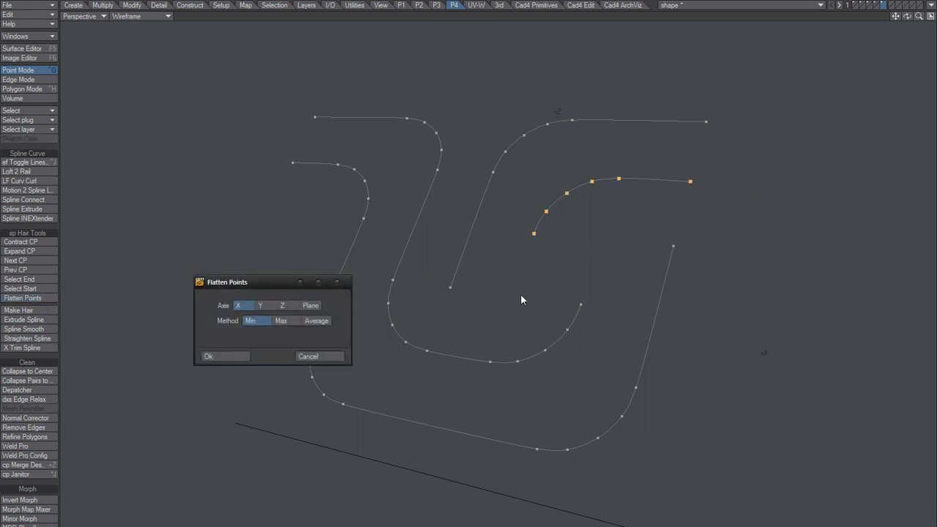
pyautogui.click(288, 304)
pyautogui.click(314, 322)
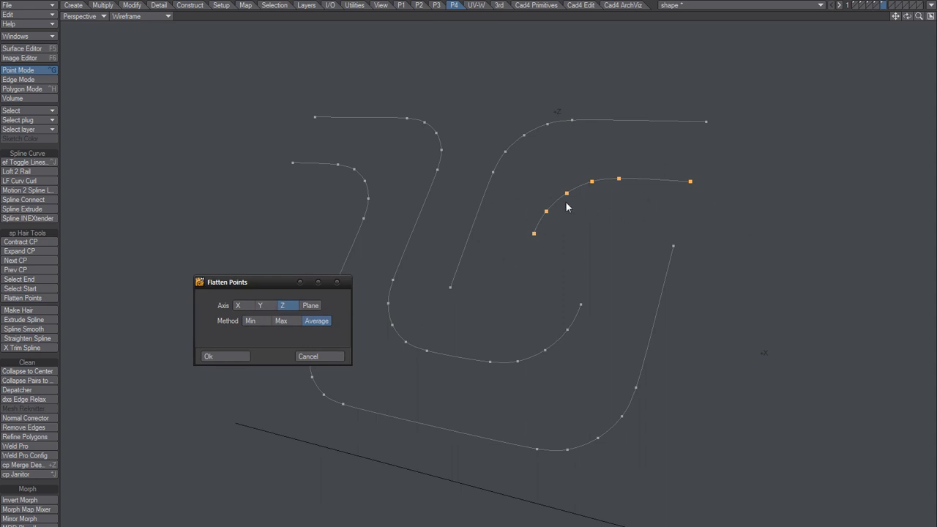
pyautogui.click(236, 358)
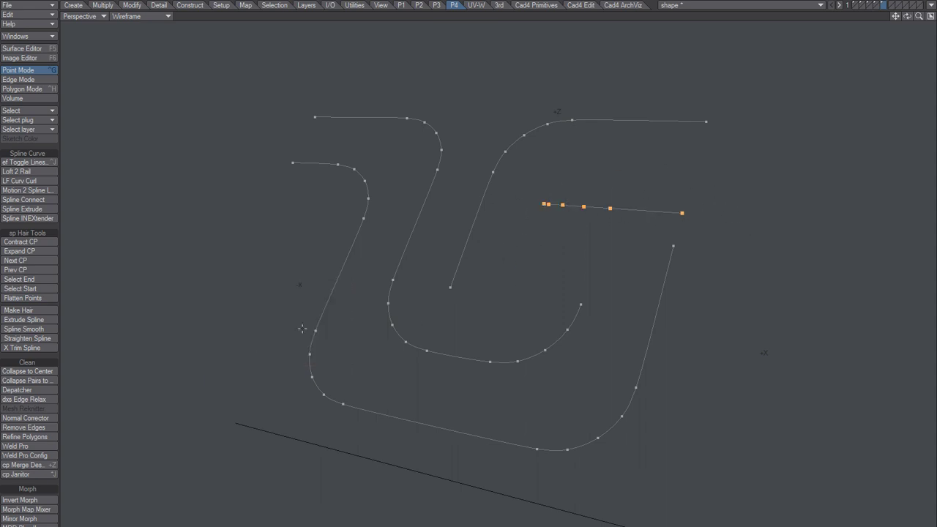
pyautogui.hotkey('ctrl', 'z')
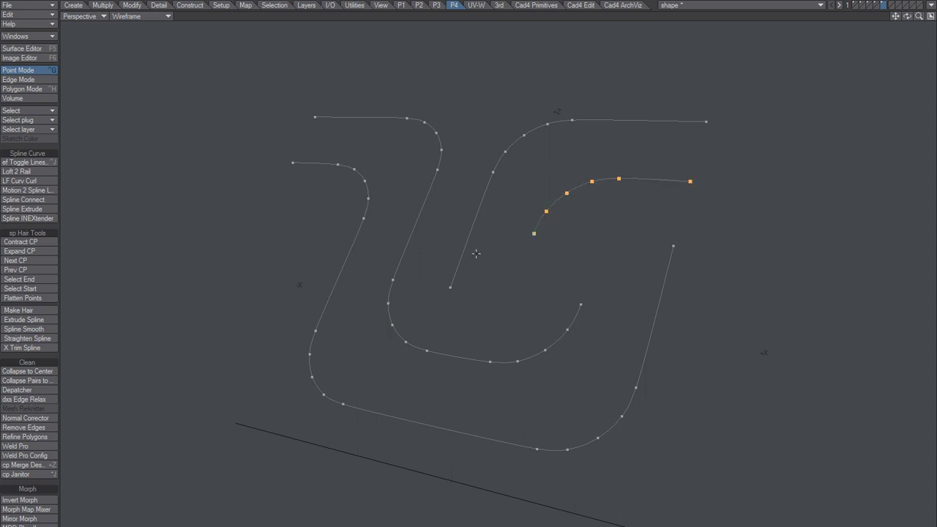
pyautogui.press('/')
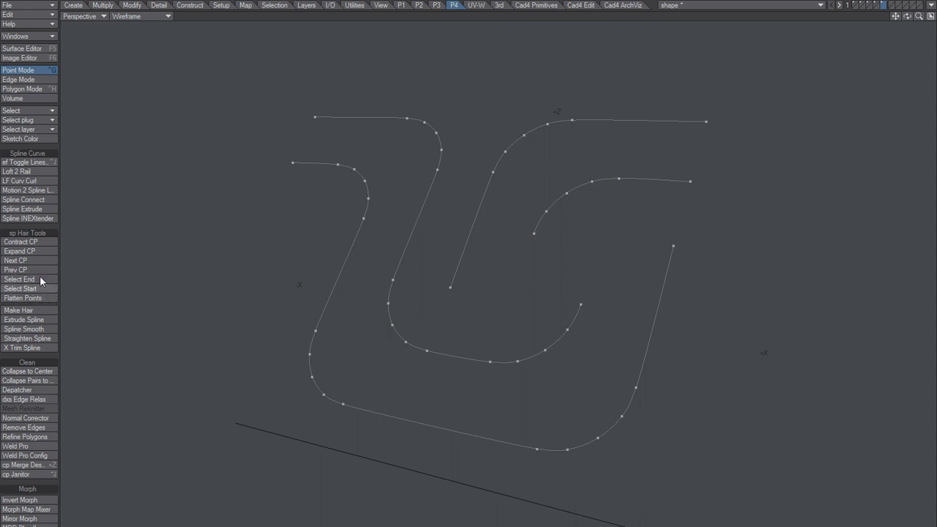
# Generate hairs on the slab's selected polygons with Make Hair, using a root depth of 0 and a stubble height of 5.
pyautogui.keyDown('alt'); pyautogui.moveTo(493, 335); pyautogui.dragTo(464, 343); pyautogui.keyUp('alt')
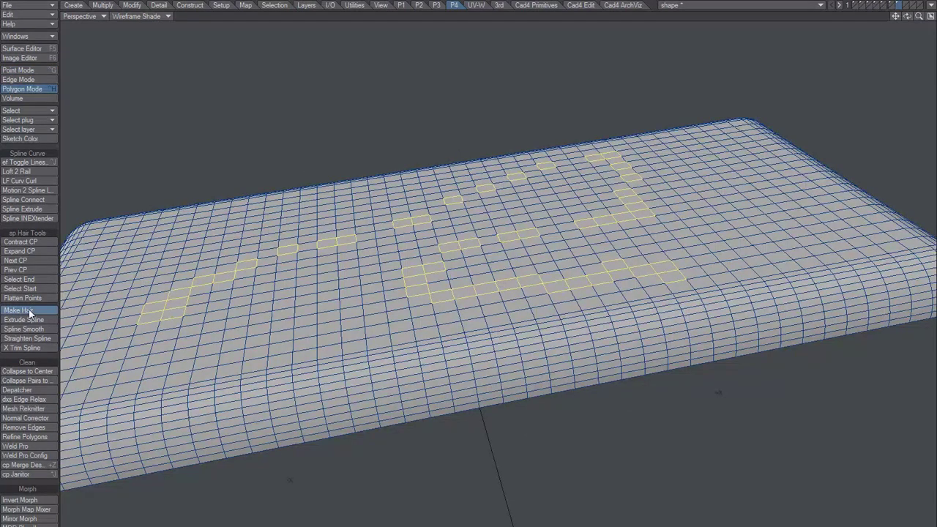
pyautogui.click(19, 310)
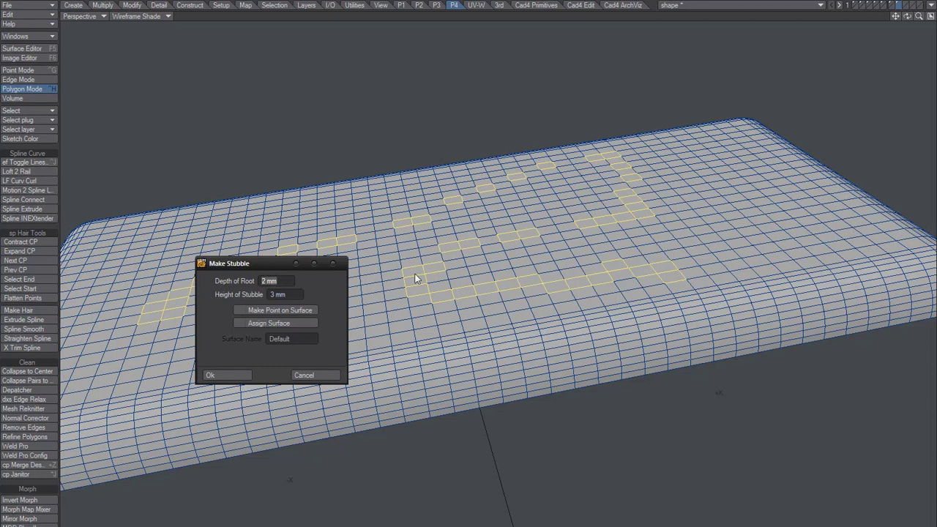
pyautogui.click(278, 295)
pyautogui.write('0')
pyautogui.press('Tab')
pyautogui.moveTo(276, 295); pyautogui.dragTo(267, 297)
pyautogui.write('5')
pyautogui.press('Tab')
pyautogui.click(288, 295)
pyautogui.click(233, 375)
# Extrude the hair splines from their selected tip points, moving the new points upward and sideways to bend the hairs.
pyautogui.keyDown('alt'); pyautogui.moveTo(458, 290); pyautogui.dragTo(560, 272); pyautogui.keyUp('alt')
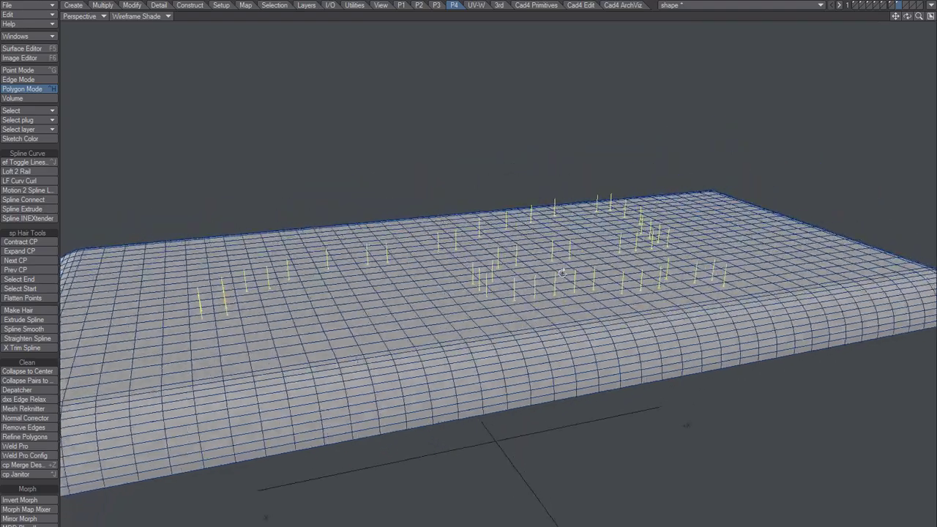
pyautogui.moveTo(333, 300)
pyautogui.keyDown('ctrl'); pyautogui.keyDown('alt'); pyautogui.mouseDown()
pyautogui.moveTo(373, 290)
pyautogui.moveTo(351, 300)
pyautogui.mouseUp(); pyautogui.keyUp('alt'); pyautogui.keyUp('ctrl')
pyautogui.keyDown('alt'); pyautogui.keyDown('shift'); pyautogui.moveTo(323, 302); pyautogui.dragTo(460, 310); pyautogui.keyUp('shift'); pyautogui.keyUp('alt')
pyautogui.keyDown('alt'); pyautogui.moveTo(579, 299); pyautogui.dragTo(663, 333); pyautogui.keyUp('alt')
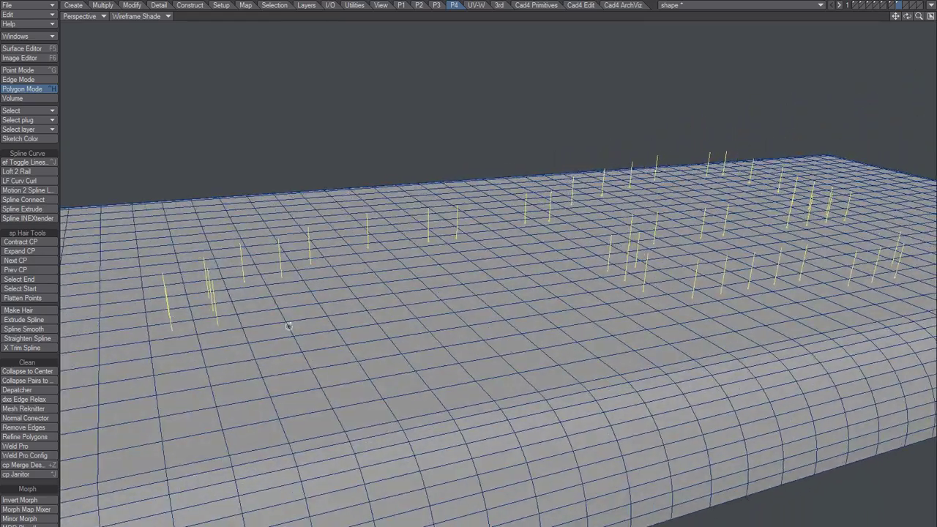
pyautogui.keyDown('alt'); pyautogui.moveTo(316, 352); pyautogui.dragTo(348, 329); pyautogui.keyUp('alt')
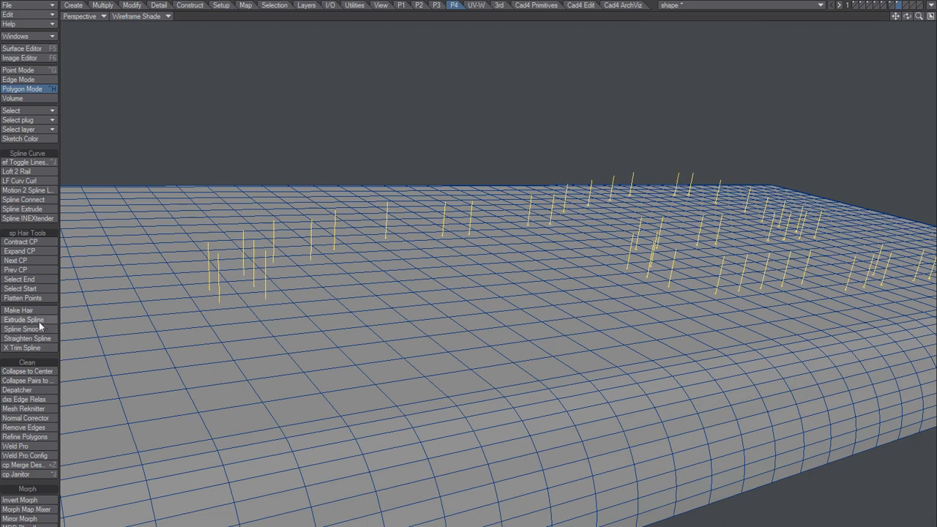
pyautogui.hotkey('ctrl', 'g')
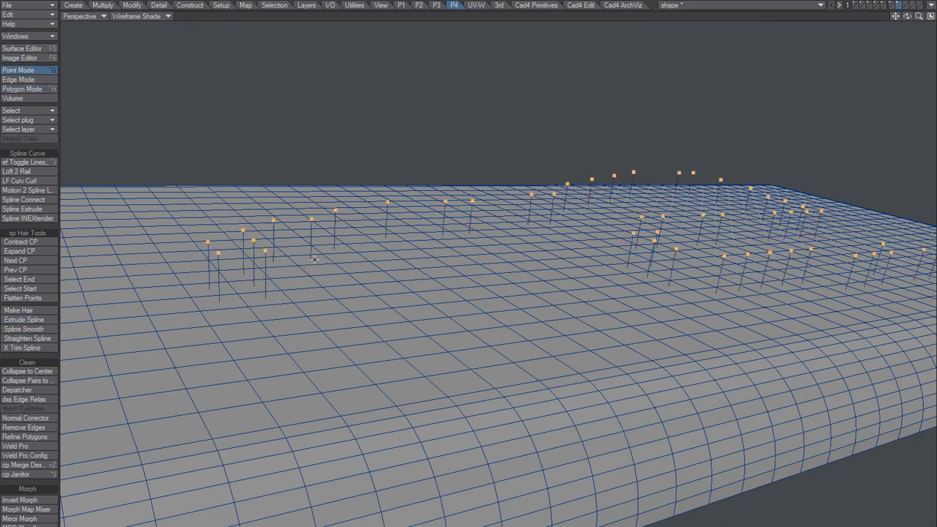
pyautogui.moveTo(310, 267); pyautogui.dragTo(331, 235)
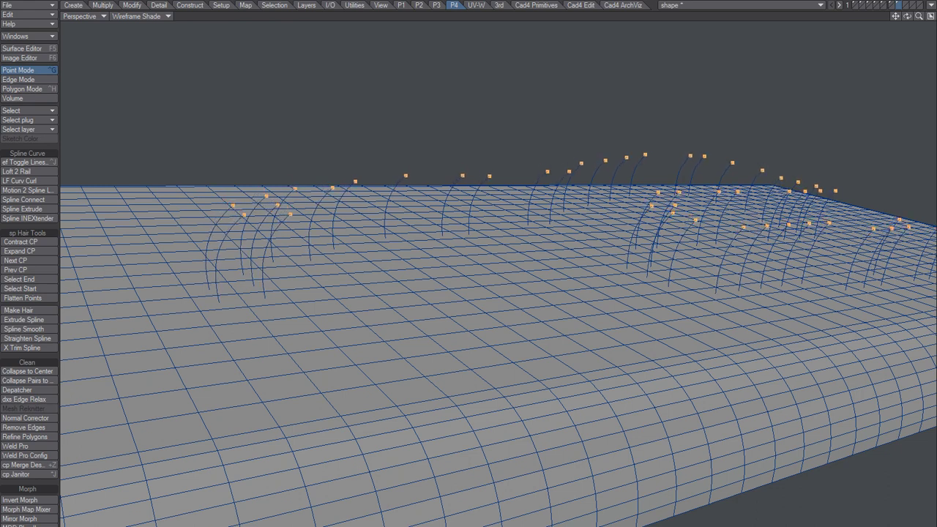
# Extend the hairs with repeated Extrude Spline segments, moving the tips up, back and down to form curls.
pyautogui.click(55, 323)
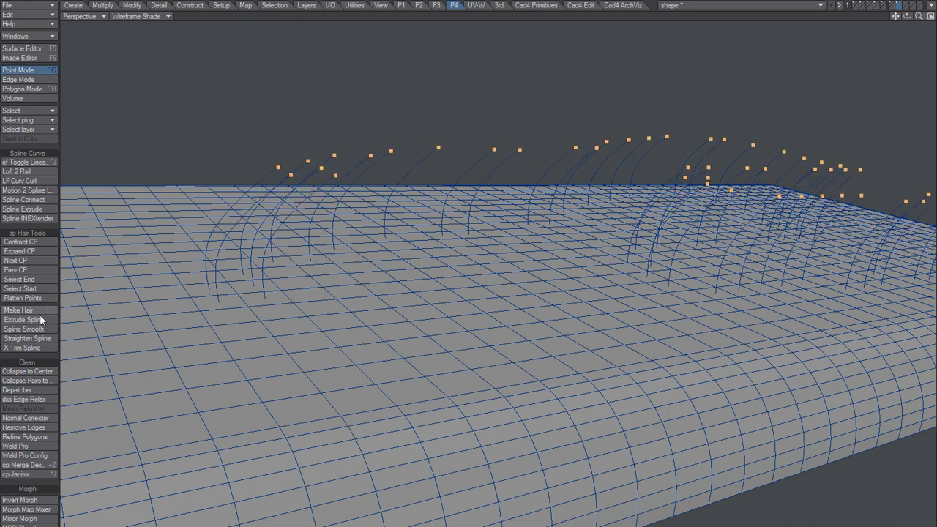
pyautogui.moveTo(386, 201); pyautogui.dragTo(344, 186)
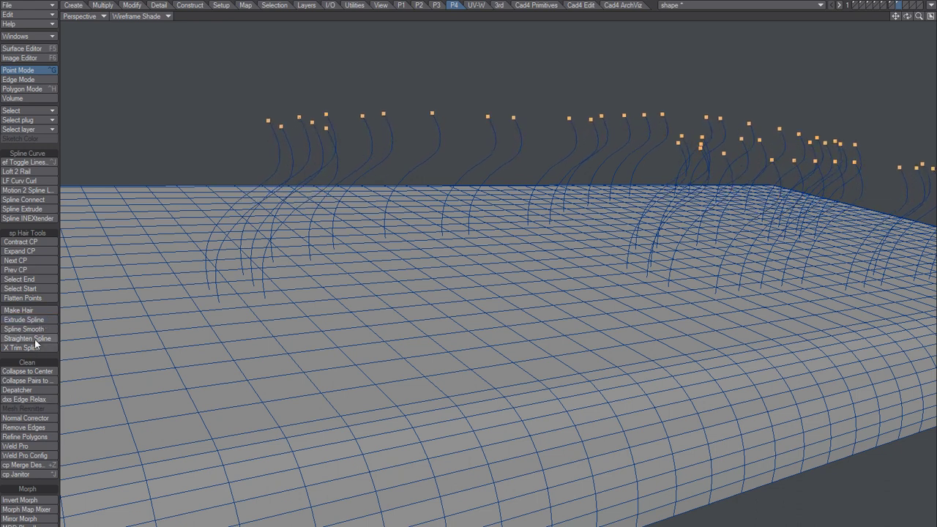
pyautogui.click(43, 319)
pyautogui.moveTo(332, 169); pyautogui.dragTo(302, 150)
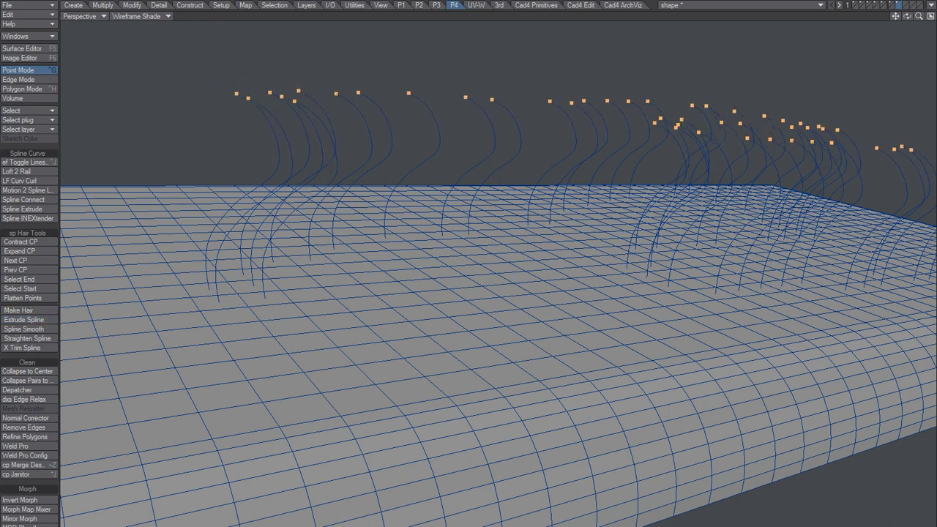
pyautogui.click(44, 319)
pyautogui.moveTo(231, 148); pyautogui.dragTo(200, 226)
pyautogui.click(38, 320)
pyautogui.click(27, 321)
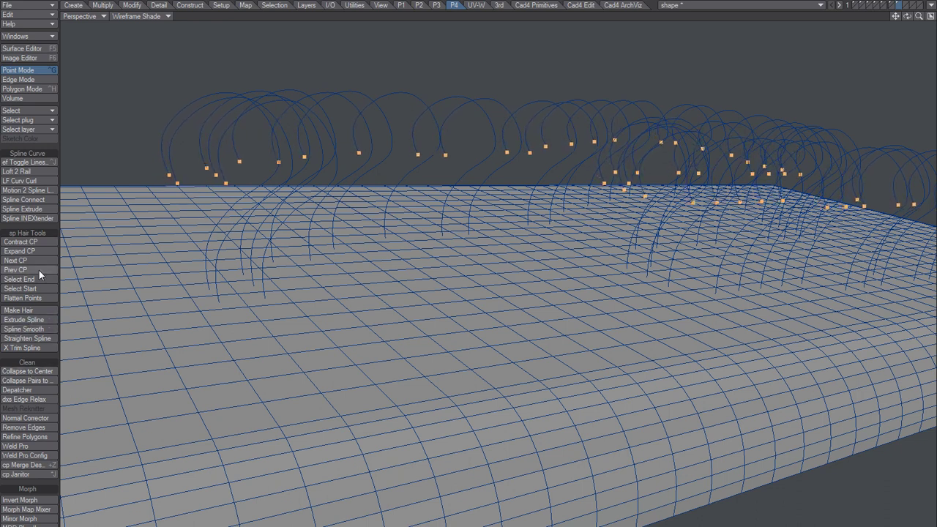
# Switch to selecting polygons and select all the hair curves by their type in the polygon statistics.
pyautogui.keyDown('alt'); pyautogui.moveTo(535, 190); pyautogui.dragTo(374, 285); pyautogui.keyUp('alt')
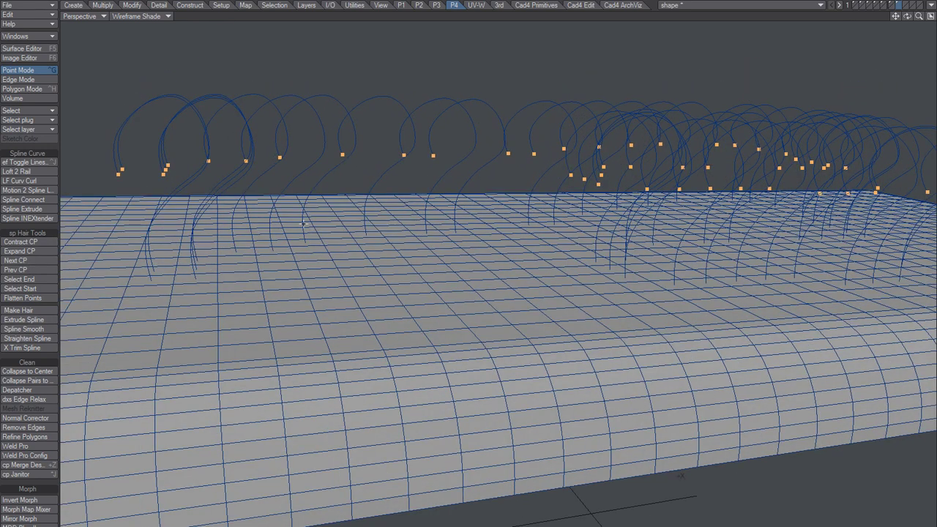
pyautogui.press('space')
pyautogui.press('space')
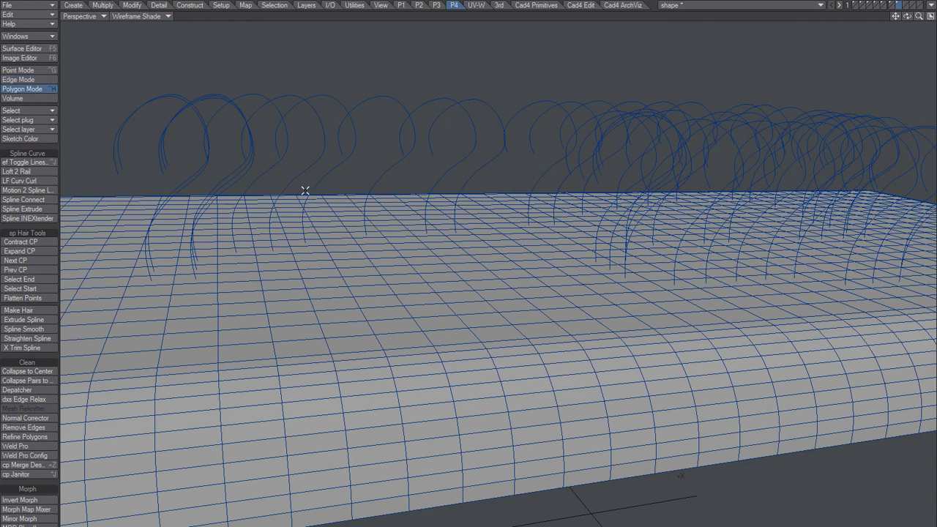
pyautogui.press('w')
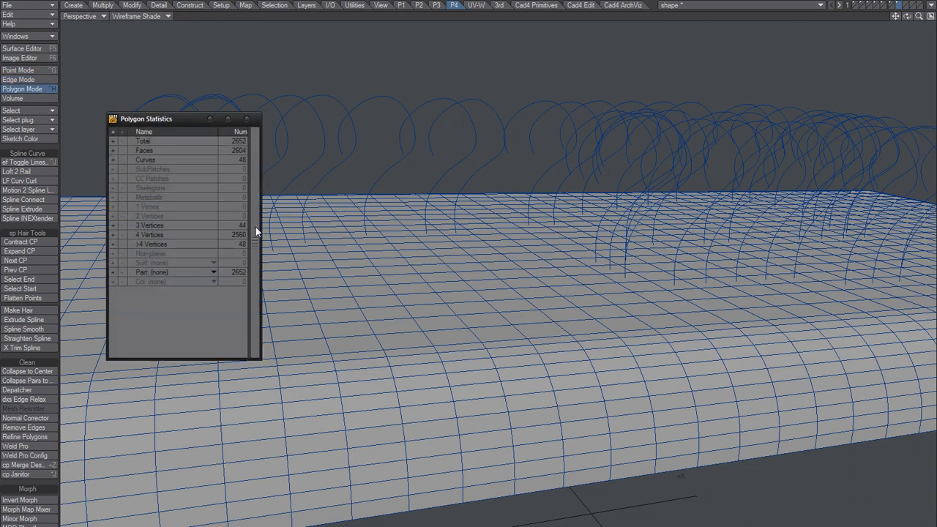
pyautogui.click(113, 159)
pyautogui.click(246, 119)
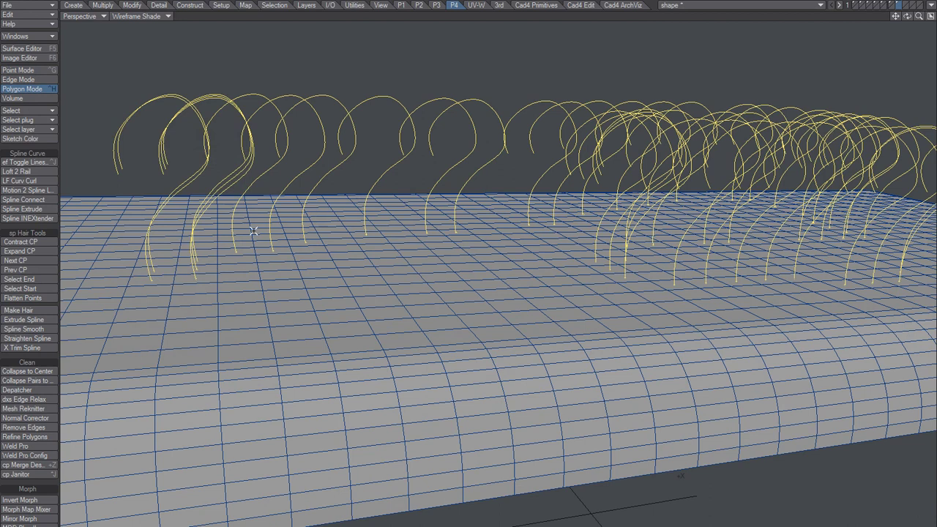
# Try Spline Smooth with 5 iterations on all the selected hair curves.
pyautogui.keyDown('alt'); pyautogui.moveTo(286, 324); pyautogui.dragTo(299, 279); pyautogui.keyUp('alt')
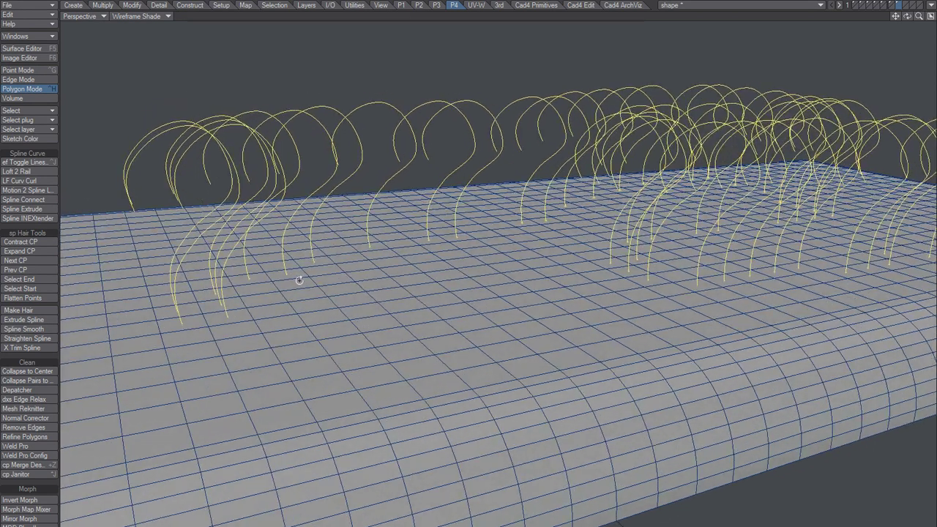
pyautogui.click(42, 330)
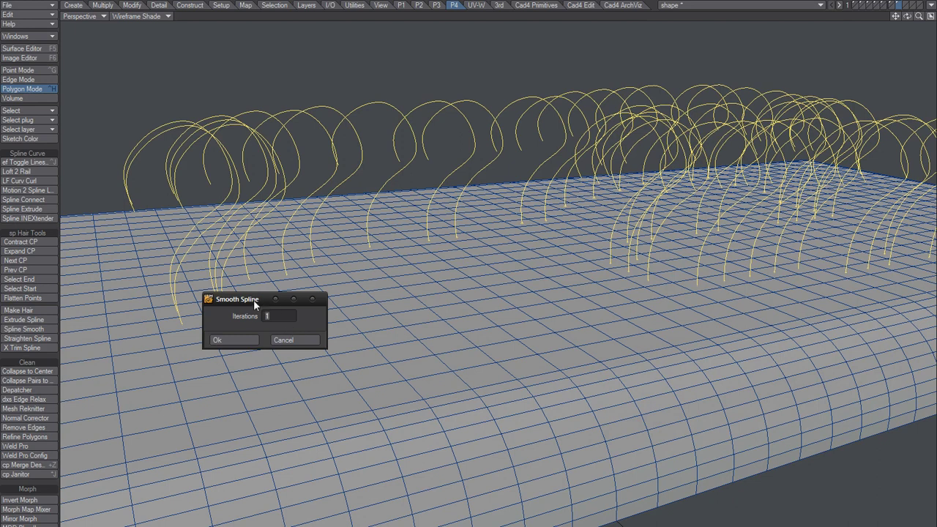
pyautogui.moveTo(253, 300); pyautogui.dragTo(302, 242)
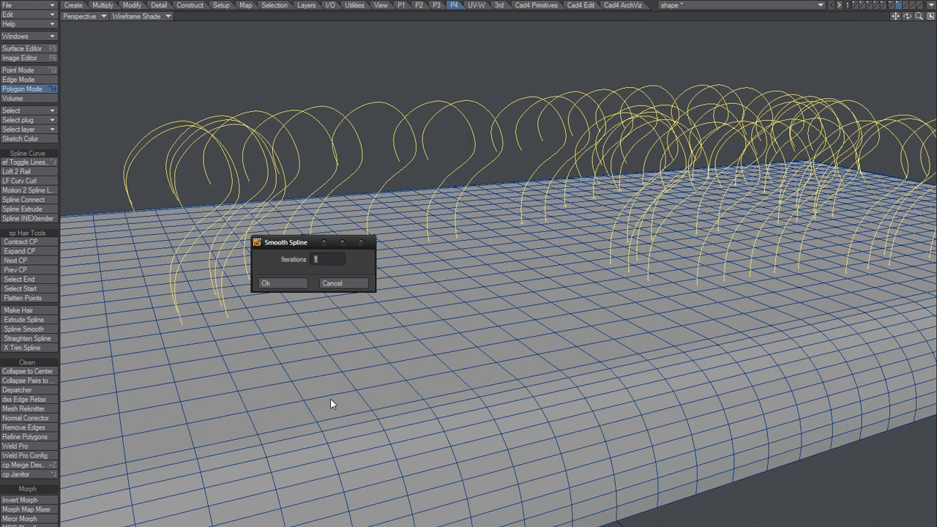
pyautogui.write('5')
pyautogui.click(279, 283)
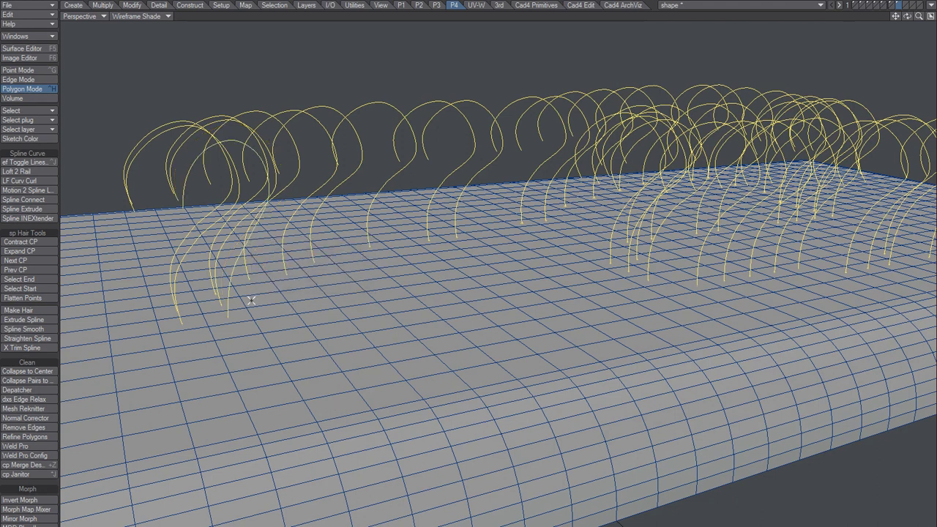
pyautogui.keyDown('alt'); pyautogui.moveTo(296, 284); pyautogui.dragTo(264, 276); pyautogui.keyUp('alt')
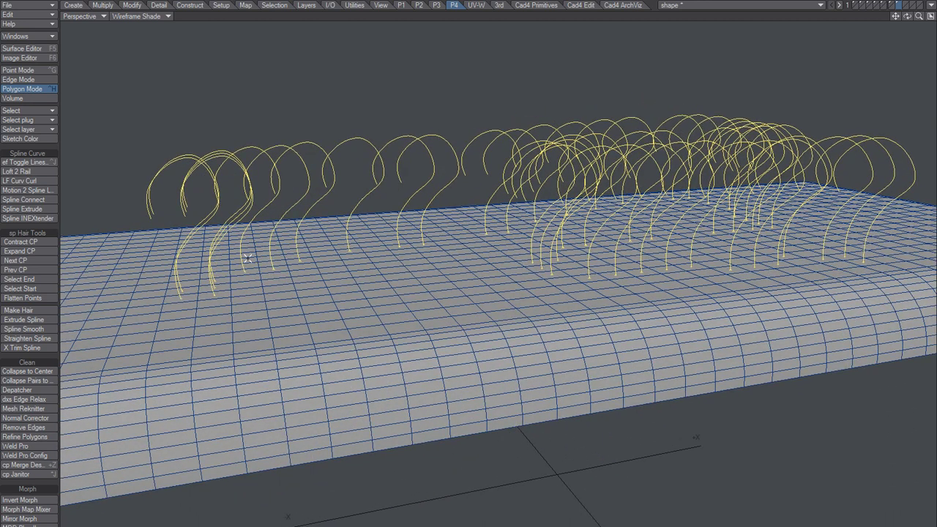
# Try Spline Smooth with 10 iterations on only one hair curve near the slab's back edge, and undo it.
pyautogui.click(362, 192)
pyautogui.click(360, 195)
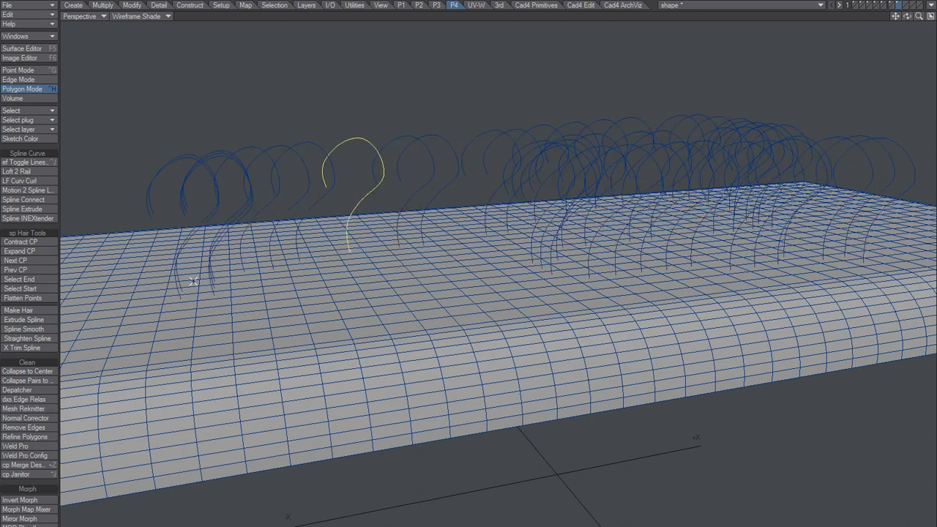
pyautogui.click(38, 329)
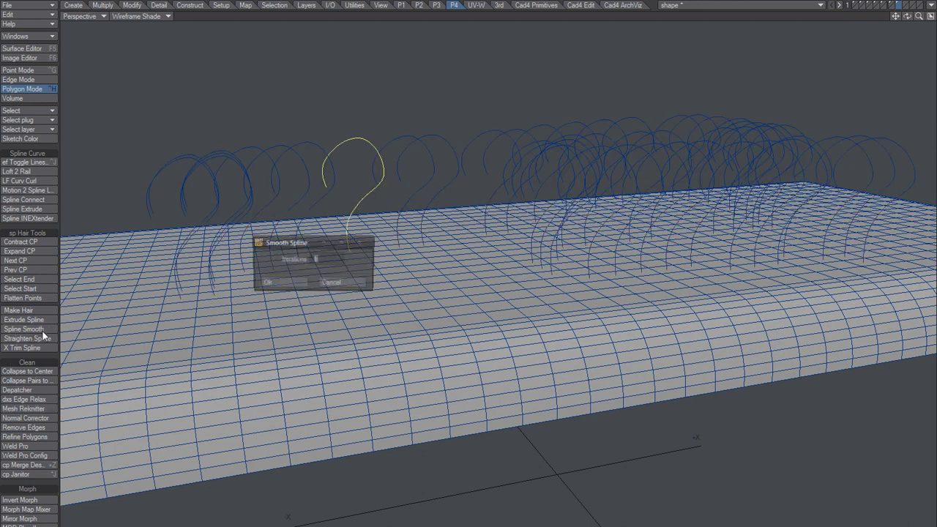
pyautogui.write('10')
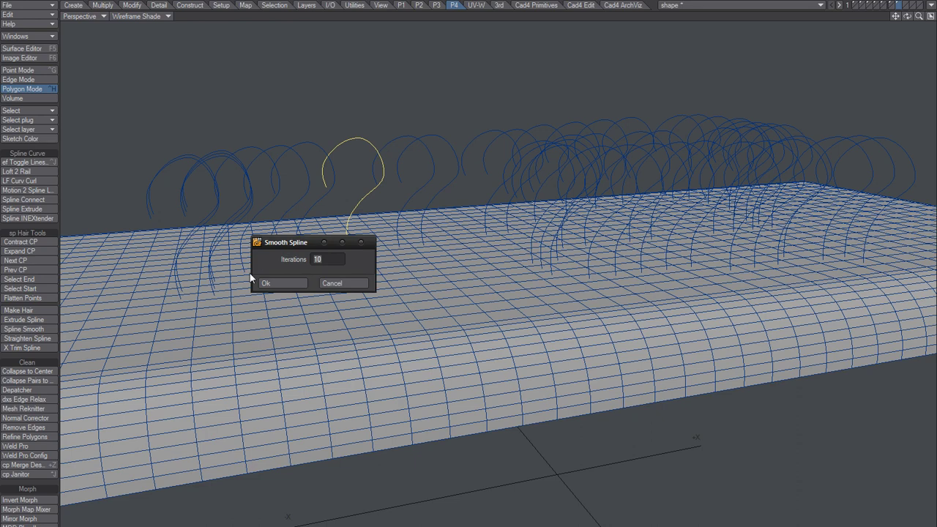
pyautogui.click(267, 284)
pyautogui.keyDown('alt'); pyautogui.moveTo(348, 243); pyautogui.dragTo(311, 323); pyautogui.keyUp('alt')
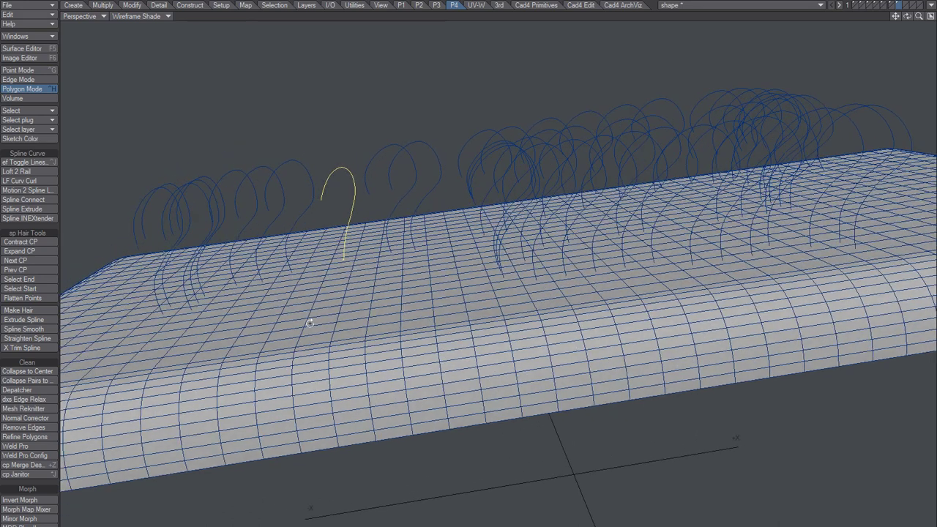
pyautogui.keyDown('ctrl'); pyautogui.keyDown('alt'); pyautogui.moveTo(331, 257); pyautogui.dragTo(399, 254); pyautogui.keyUp('alt'); pyautogui.keyUp('ctrl')
pyautogui.hotkey('ctrl', 'z')
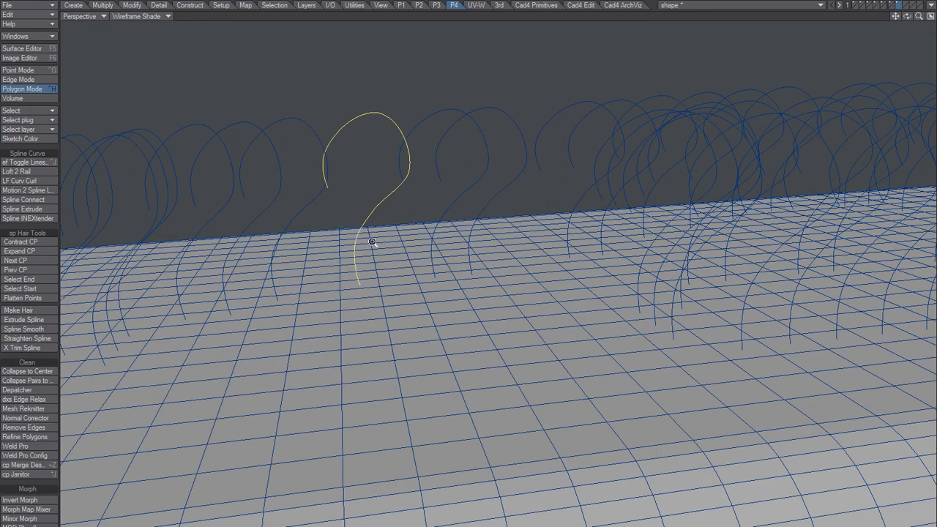
# Convert the selected hair curve to line segments, deselect its root segment, and smooth the rest at strength 1 with 46 iterations.
pyautogui.scroll(-1, 372, 241)
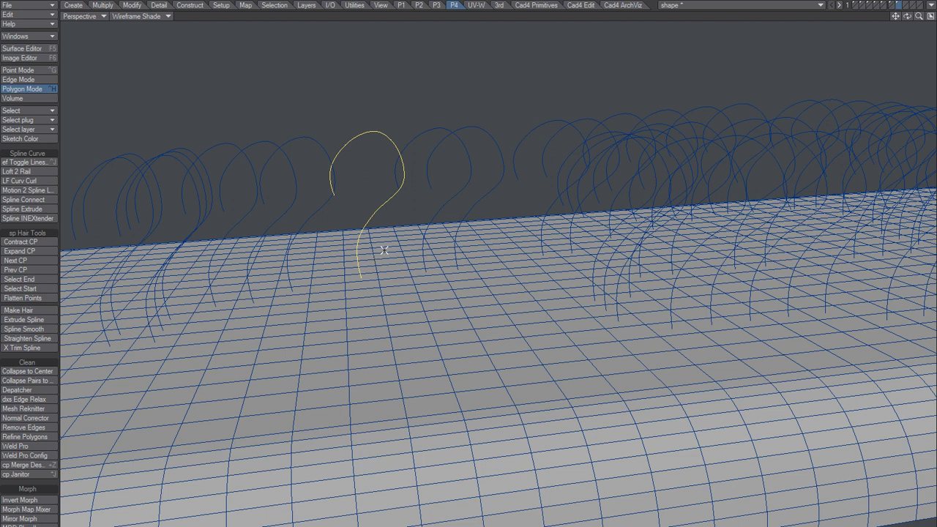
pyautogui.click(37, 162)
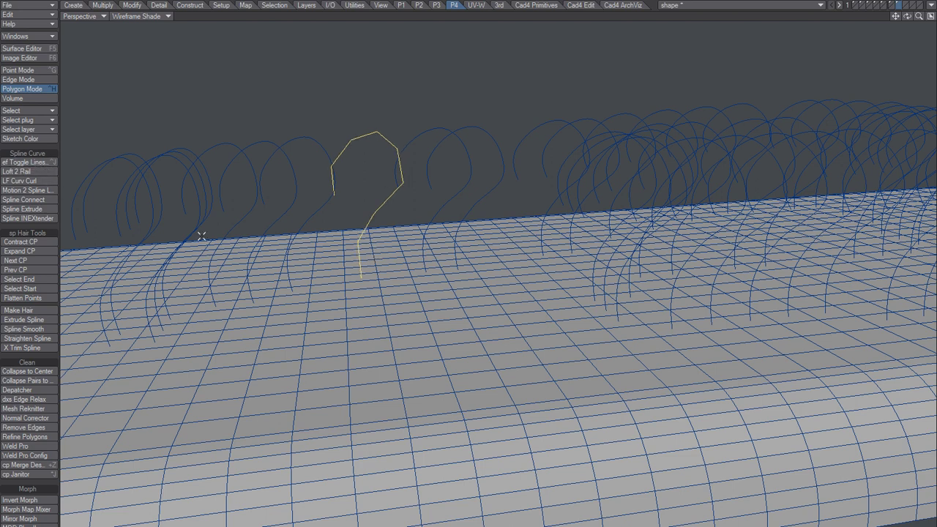
pyautogui.click(361, 260)
pyautogui.hotkey('shift', 'm')
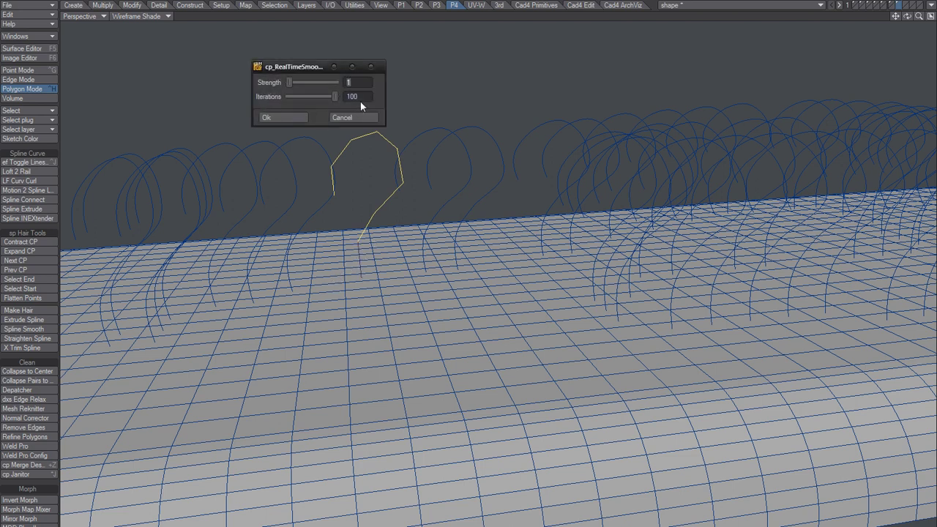
pyautogui.moveTo(332, 98); pyautogui.dragTo(310, 98)
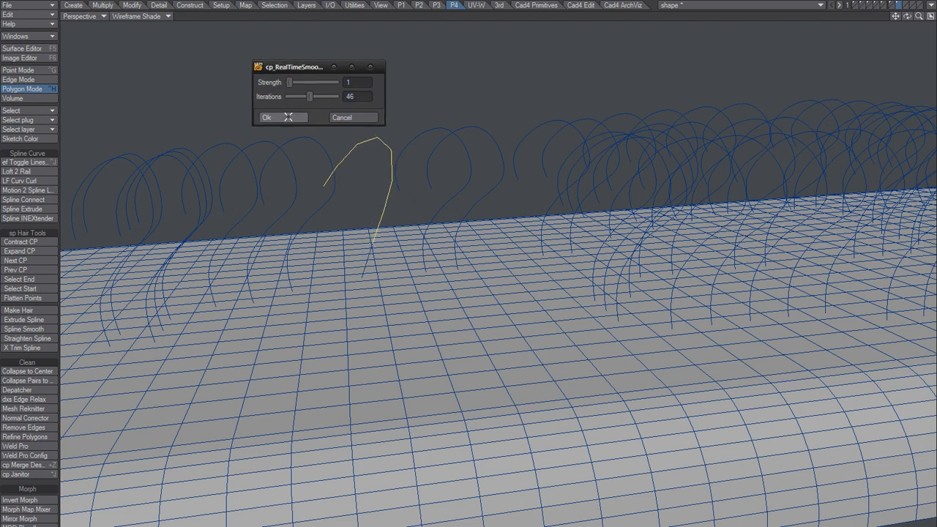
pyautogui.click(289, 117)
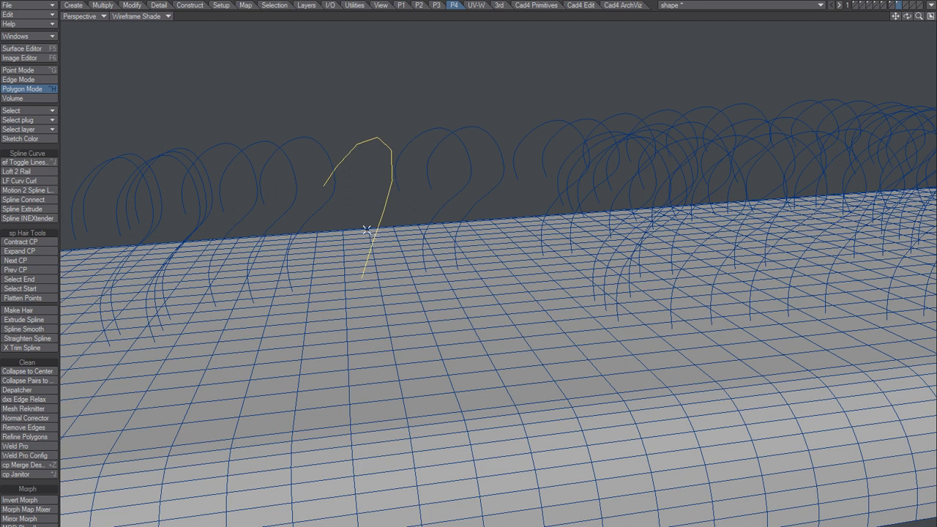
# Convert the smoothed hair's line segments back to a spline curve and reselect that hair.
pyautogui.click(32, 162)
pyautogui.click(386, 205)
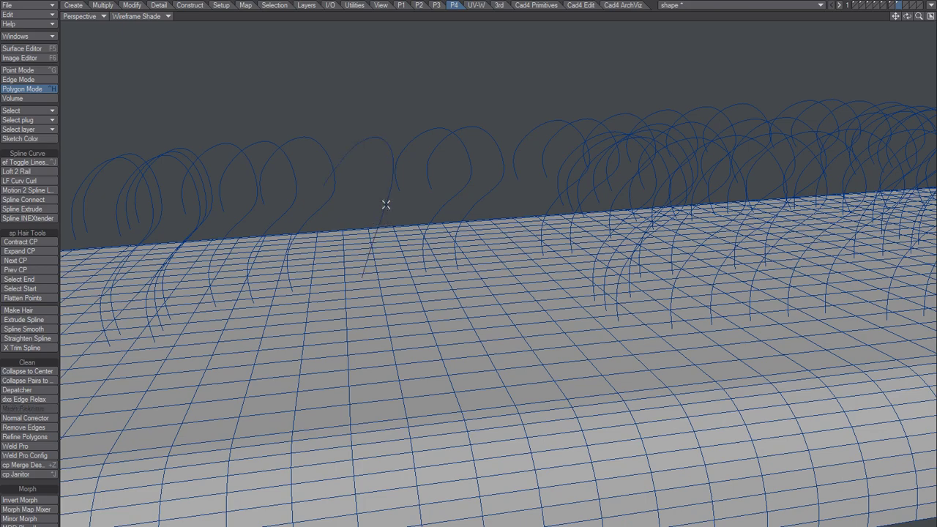
pyautogui.click(386, 205)
pyautogui.keyDown('alt'); pyautogui.moveTo(370, 265); pyautogui.dragTo(396, 365); pyautogui.keyUp('alt')
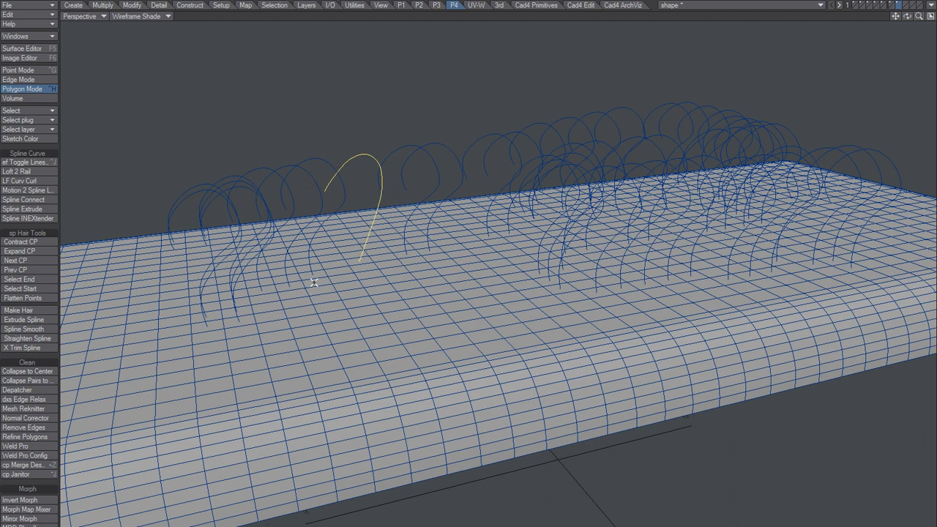
pyautogui.keyDown('alt'); pyautogui.moveTo(334, 277); pyautogui.dragTo(370, 297); pyautogui.keyUp('alt')
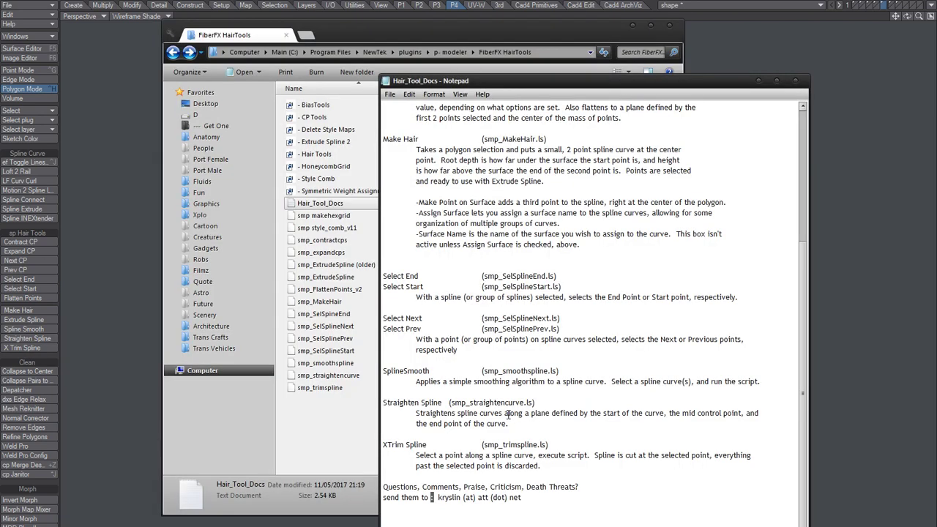
# Read the Straighten Spline description in the Hair_Tool_Docs text file and return to the modeling window.
pyautogui.moveTo(507, 414); pyautogui.dragTo(558, 415)
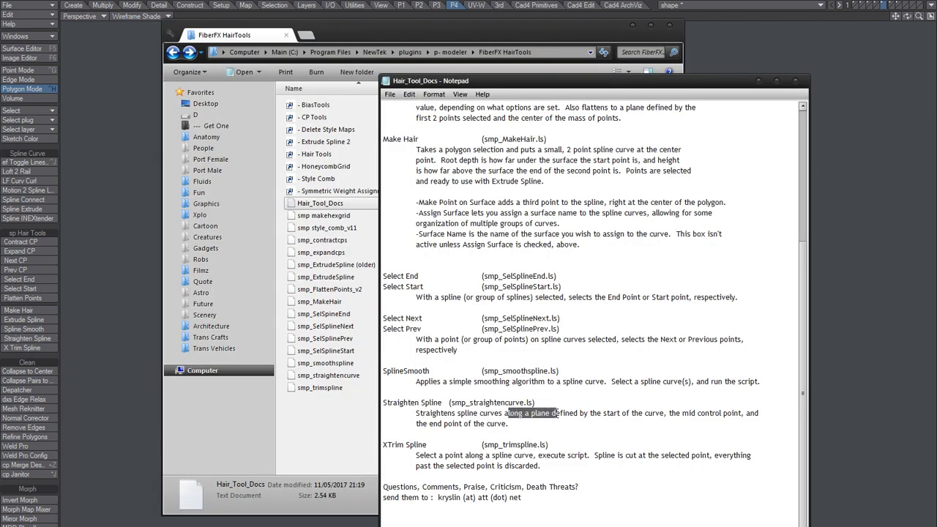
pyautogui.click(559, 416)
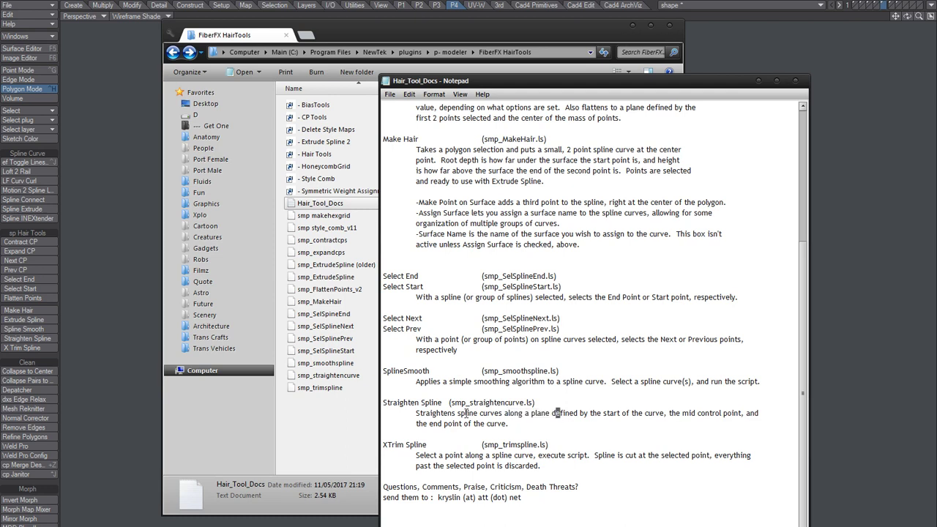
pyautogui.moveTo(591, 415); pyautogui.dragTo(702, 425)
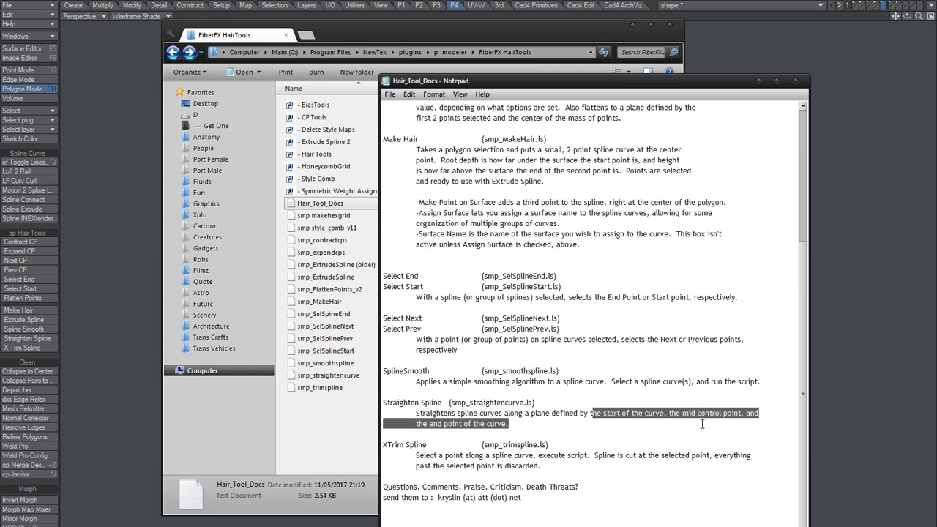
pyautogui.click(546, 425)
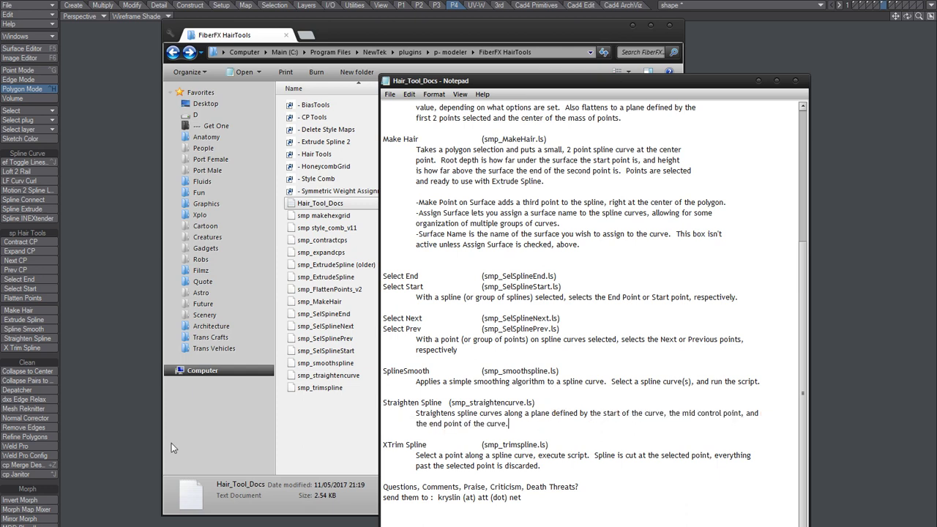
pyautogui.click(95, 458)
# Clear the selection, select the end point at the bend of the shortest curve, and try Straighten Spline.
pyautogui.hotkey('ctrl', 'g')
pyautogui.press('/')
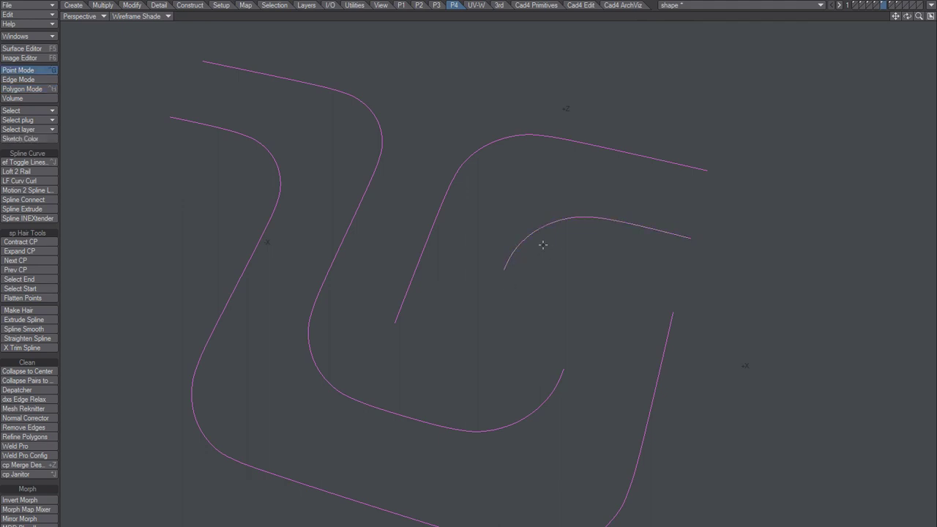
pyautogui.click(501, 271)
pyautogui.click(30, 338)
# Select the shortest curve as a polygon and apply Spline Smooth with 11 iterations.
pyautogui.press('space')
pyautogui.press('space')
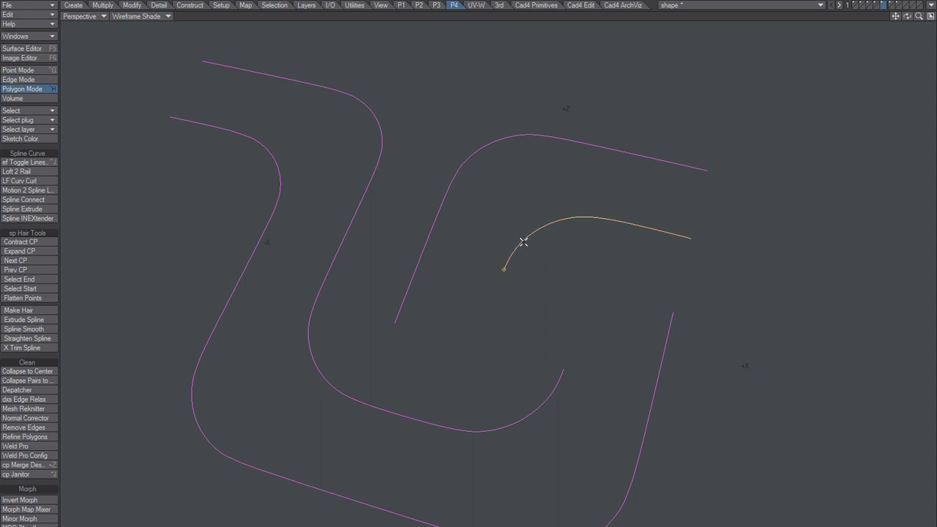
pyautogui.click(57, 328)
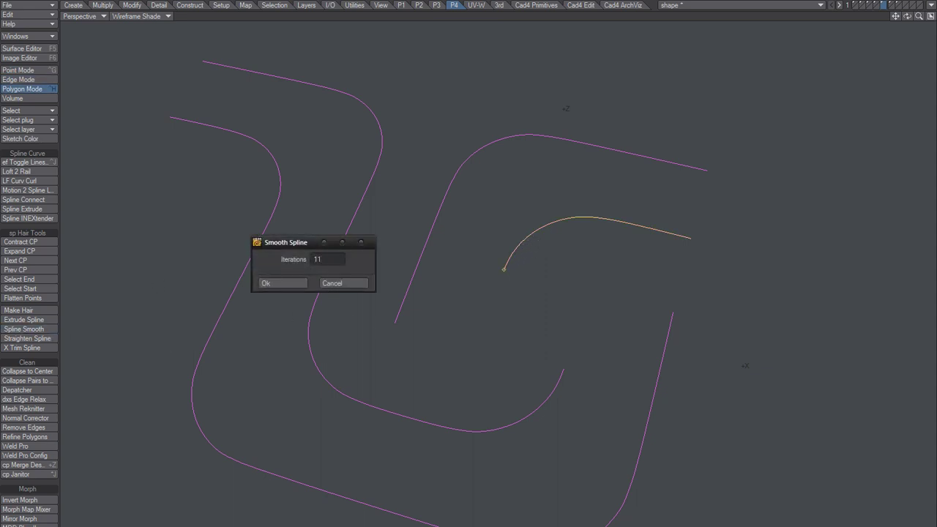
pyautogui.press('Return')
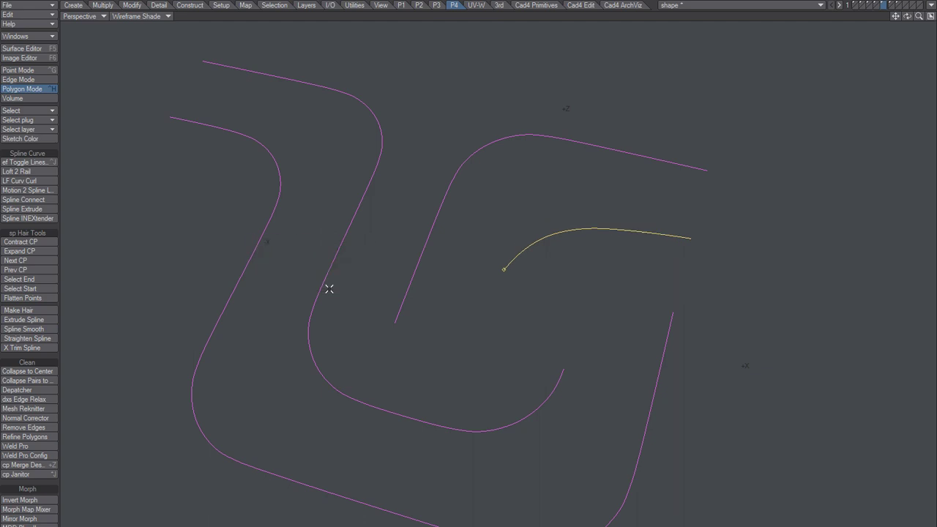
# Apply Spline Smooth again to the shortest curve with 55 iterations.
pyautogui.click(31, 330)
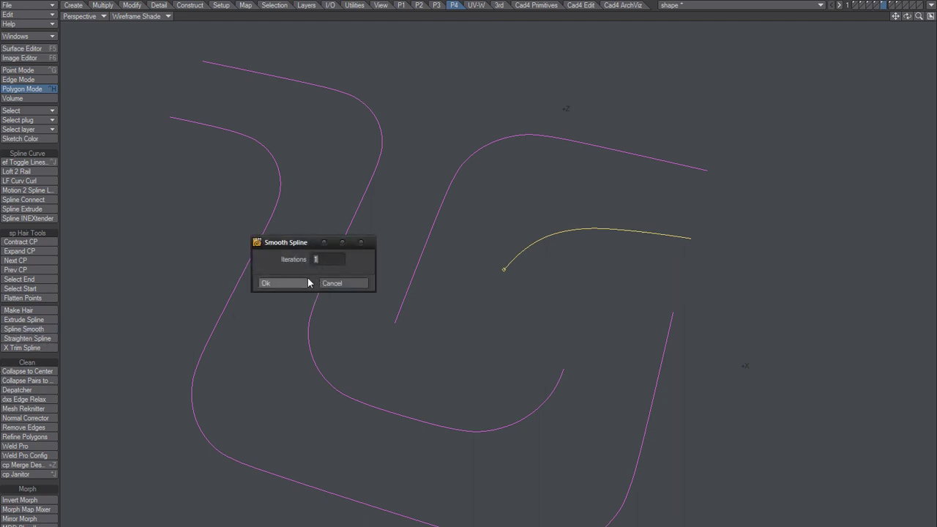
pyautogui.write('55')
pyautogui.click(297, 282)
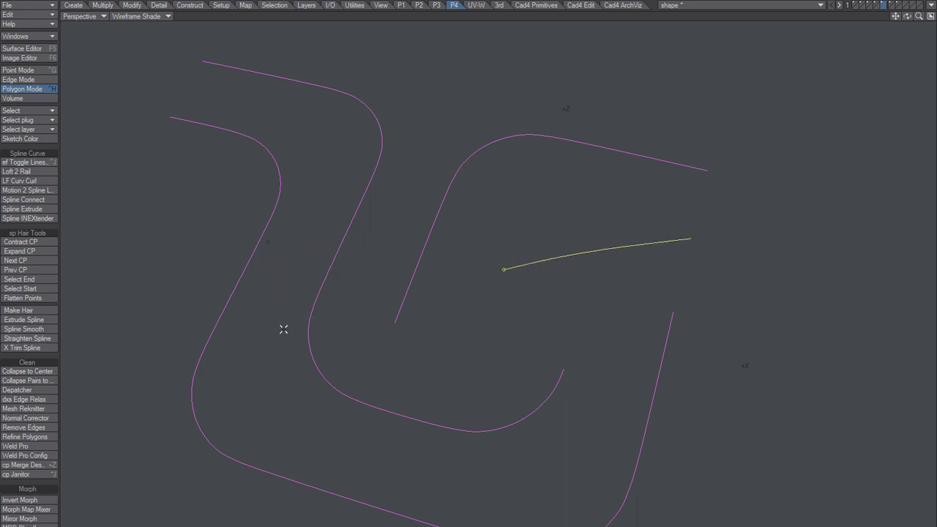
# Undo both Spline Smooth passes on the shortest curve, clear the selection, and return to point selection.
pyautogui.hotkey('ctrl', 'z')
pyautogui.hotkey('ctrl', 'z')
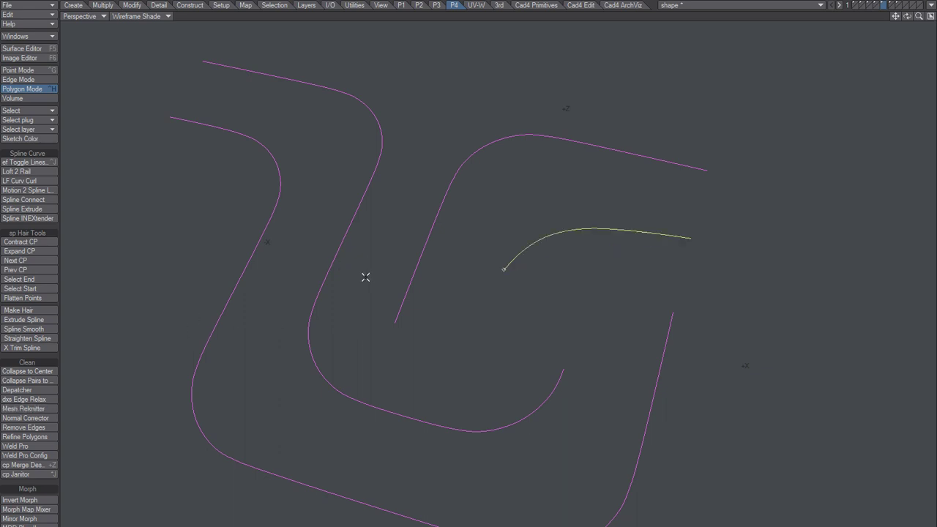
pyautogui.hotkey('ctrl', 'z')
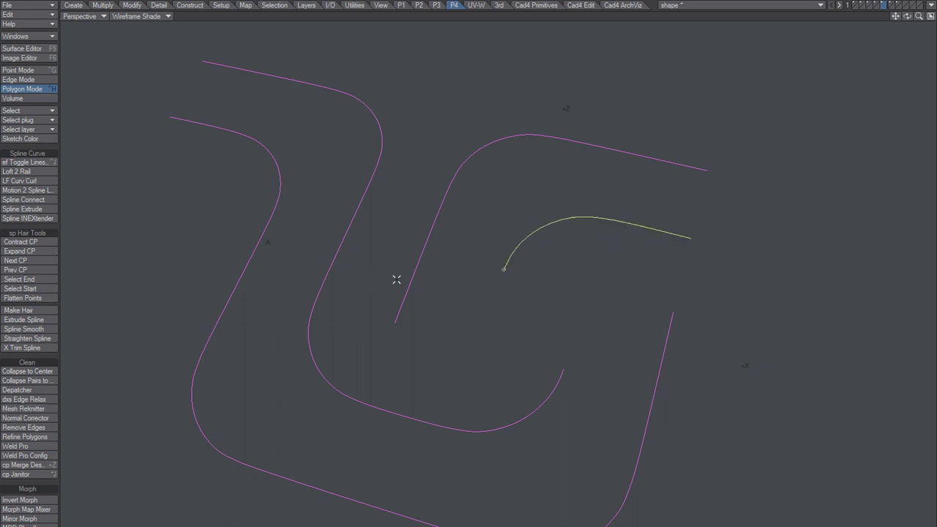
pyautogui.press('/')
pyautogui.hotkey('ctrl', 'g')
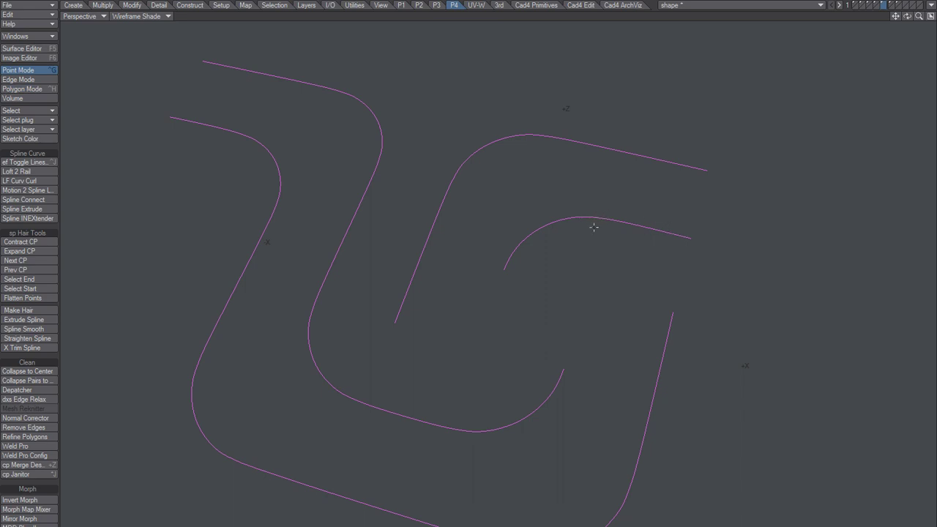
# Set the perspective viewport's shading to Wireframe and bring all the spline curves into view.
pyautogui.click(142, 16)
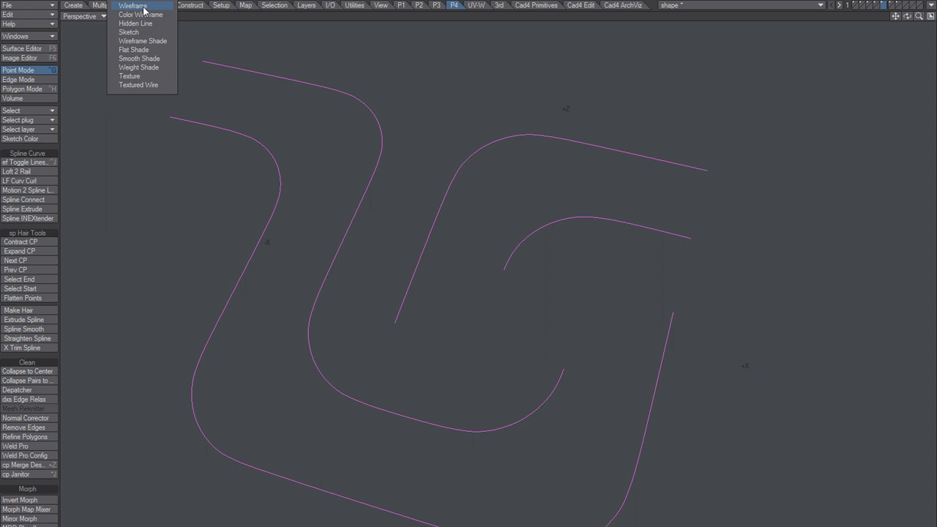
pyautogui.click(144, 10)
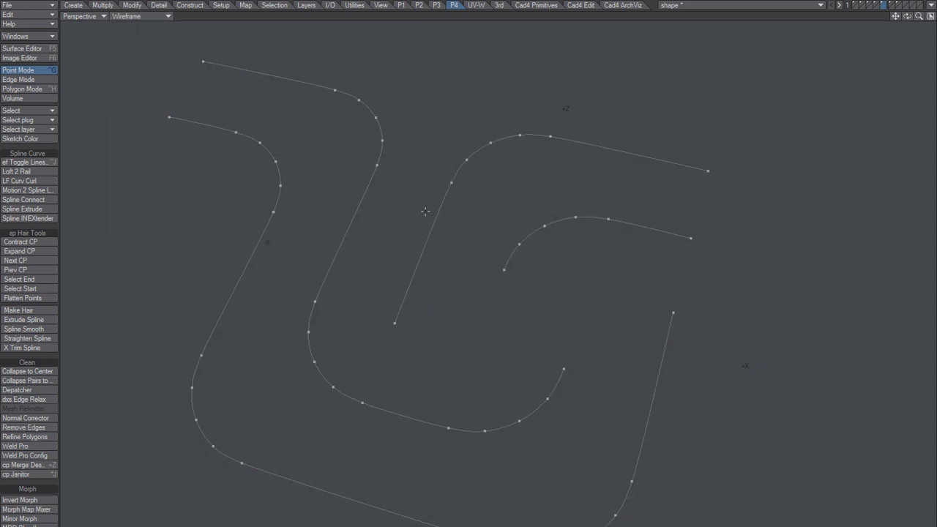
pyautogui.keyDown('alt'); pyautogui.moveTo(425, 212); pyautogui.dragTo(332, 236); pyautogui.keyUp('alt')
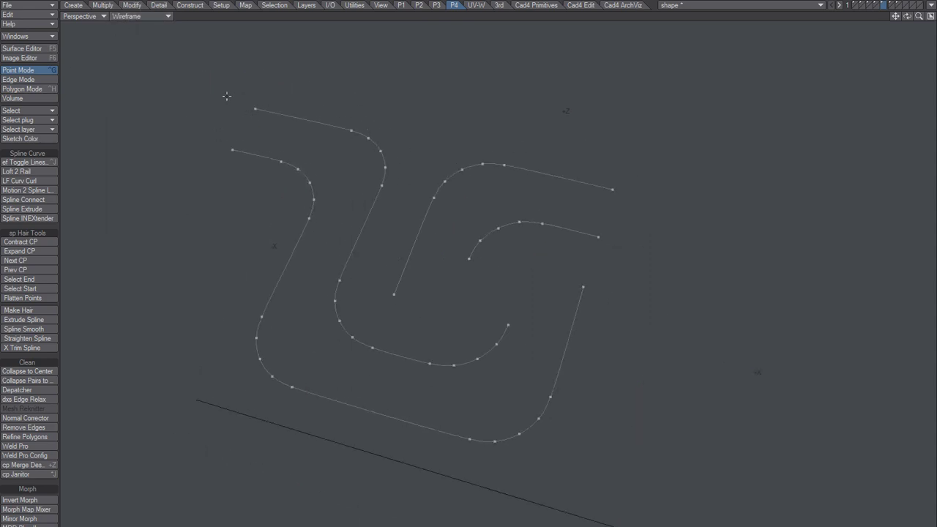
# Try deleting the upper end point of the inner S-shaped curve, undo the deletion, and clear the selection.
pyautogui.moveTo(227, 96)
pyautogui.mouseDown(button='right')
pyautogui.moveTo(386, 264)
pyautogui.moveTo(288, 109)
pyautogui.mouseUp(button='right')
pyautogui.press('Delete')
pyautogui.hotkey('ctrl', 'z')
pyautogui.press('/')
# Try X Trim Spline at the point where the inner S-shaped curve's lower bend begins, undo it, and clear the selection.
pyautogui.keyDown('alt'); pyautogui.keyDown('shift'); pyautogui.moveTo(374, 335); pyautogui.dragTo(378, 321); pyautogui.keyUp('shift'); pyautogui.keyUp('alt')
pyautogui.click(344, 264)
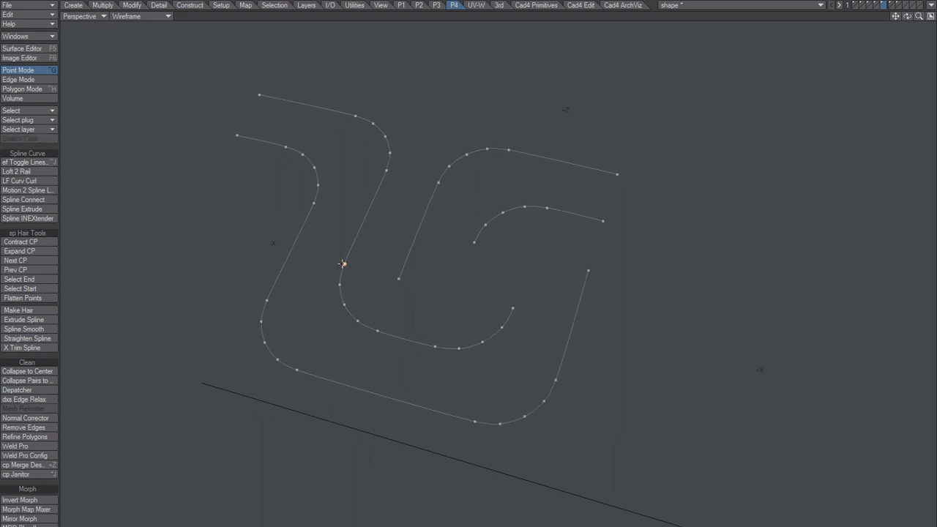
pyautogui.click(34, 349)
pyautogui.hotkey('ctrl', 'z')
pyautogui.moveTo(326, 276)
pyautogui.mouseDown(button='right')
pyautogui.moveTo(506, 361)
pyautogui.moveTo(316, 268)
pyautogui.moveTo(505, 342)
pyautogui.moveTo(521, 309)
pyautogui.moveTo(429, 300)
pyautogui.mouseUp(button='right')
pyautogui.press('/')
# Select the whole inner S-shaped curve as a polygon, clear the selection, and return to point selection.
pyautogui.press('space')
pyautogui.press('space')
pyautogui.click(358, 243)
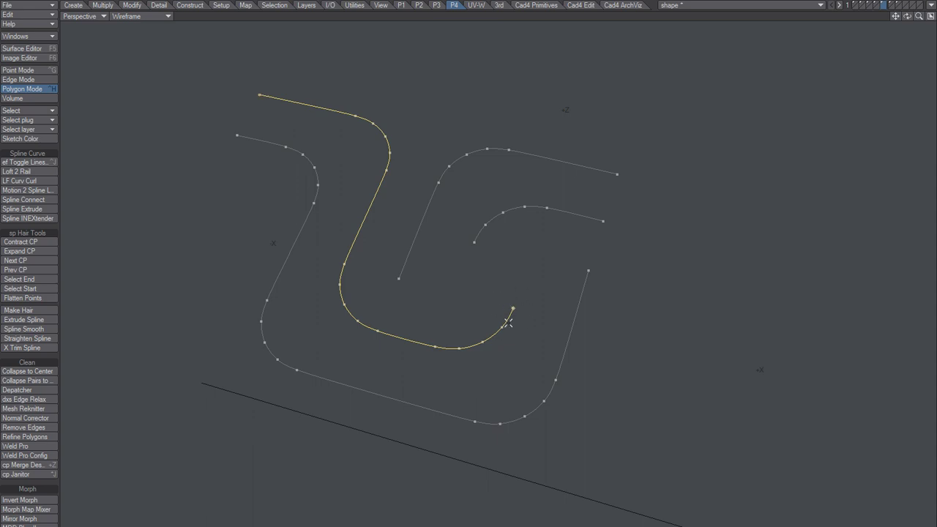
pyautogui.hotkey('ctrl', 'g')
pyautogui.press('space')
pyautogui.press('space')
pyautogui.press('space')
pyautogui.press('space')
pyautogui.press('space')
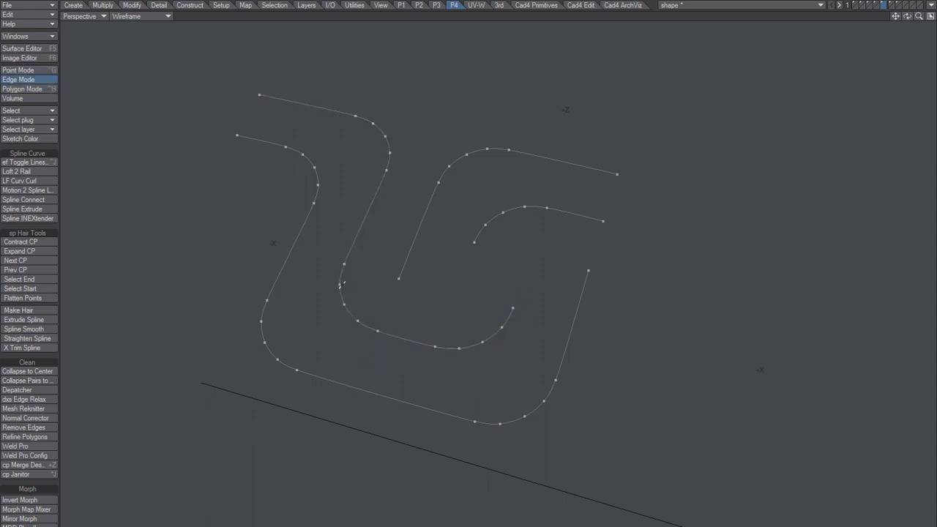
pyautogui.press('space')
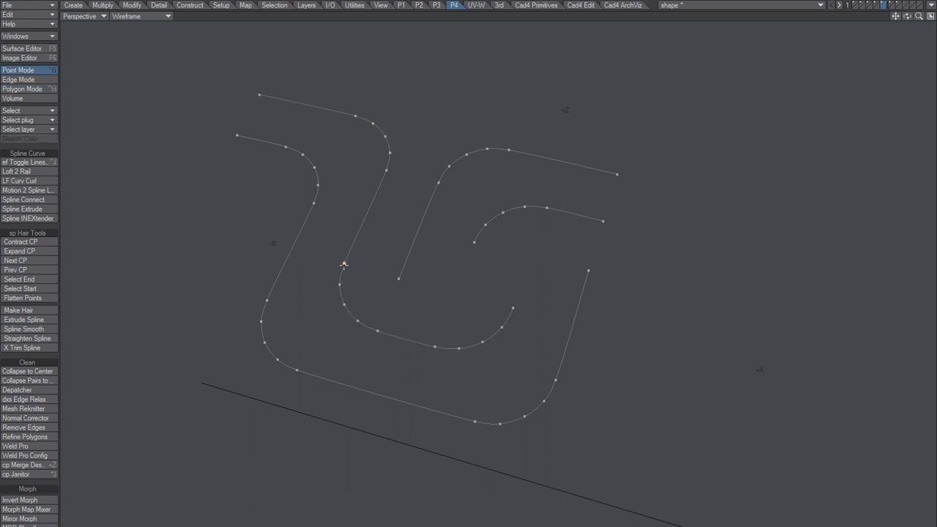
# Trim off the inner S-shaped curve's upper part at the lower bend's first point with X Trim Spline, and switch to polygon selection.
pyautogui.click(344, 263)
pyautogui.click(38, 347)
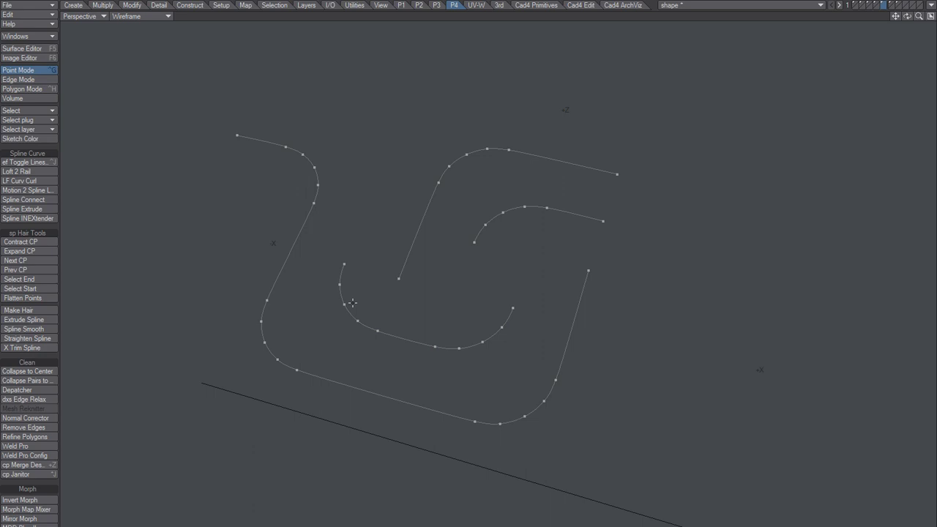
pyautogui.keyDown('alt'); pyautogui.moveTo(460, 365); pyautogui.dragTo(441, 332); pyautogui.keyUp('alt')
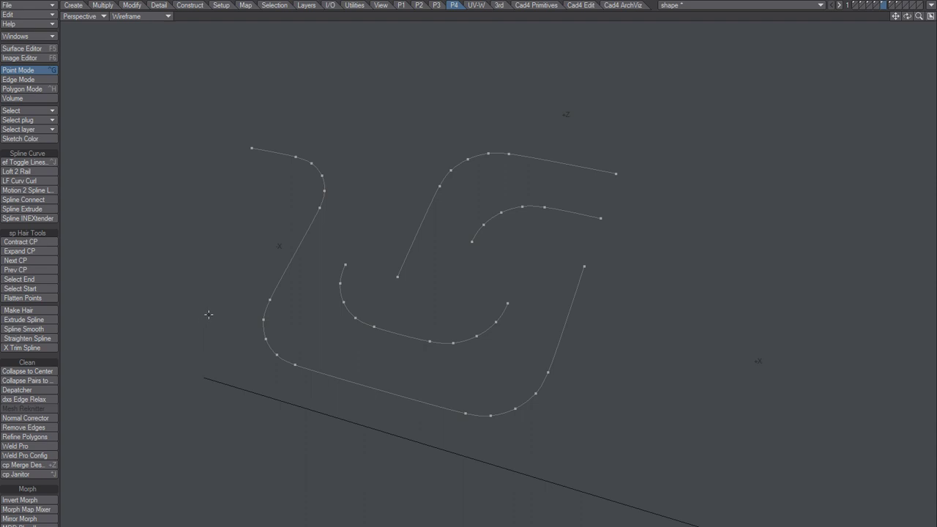
pyautogui.hotkey('ctrl', 'h')
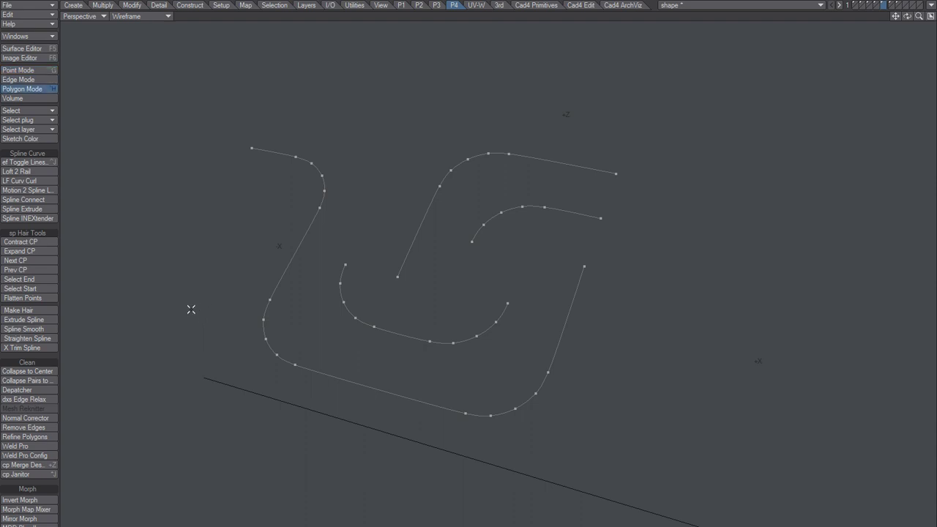
pyautogui.keyDown('alt'); pyautogui.moveTo(327, 332); pyautogui.dragTo(401, 315); pyautogui.keyUp('alt')
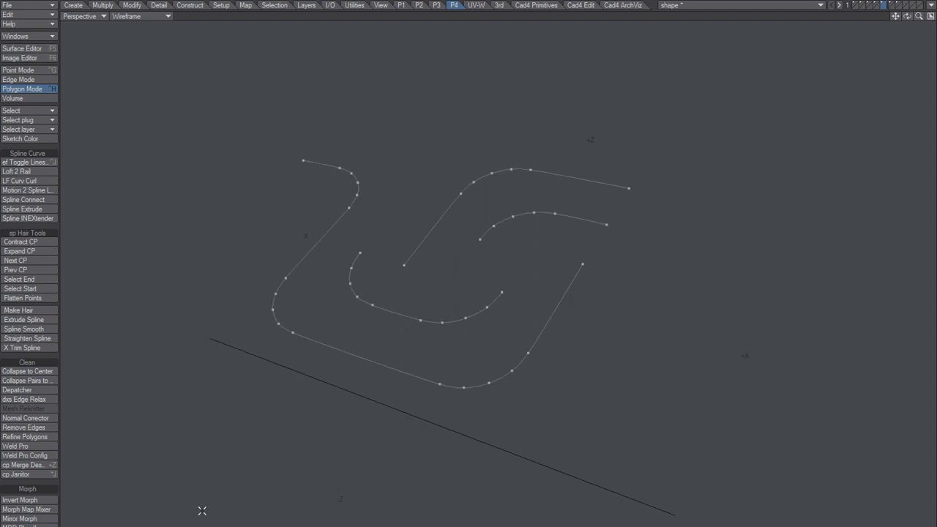